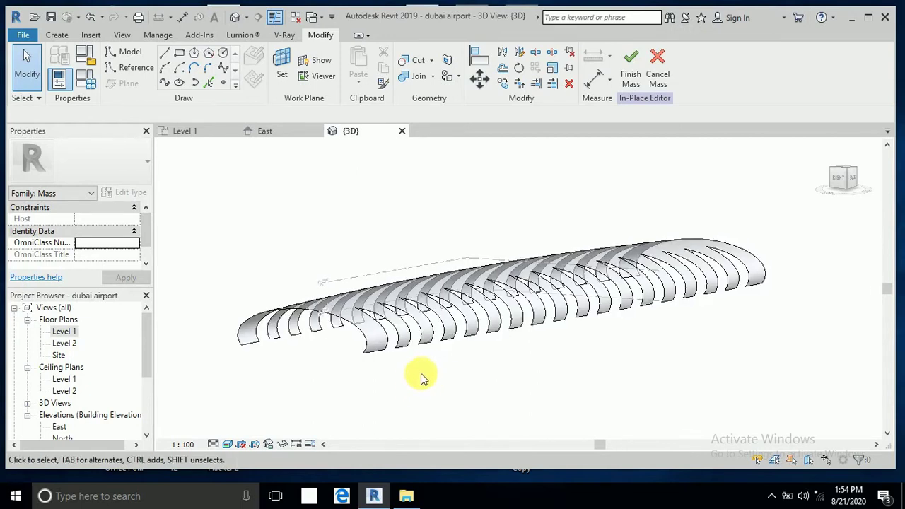
Divide the surface of the ribbed roof form into a UV grid
{"action": "middle_click_drag", "start_coordinate": [393, 377], "coordinate": [430, 388], "text": "shift"}
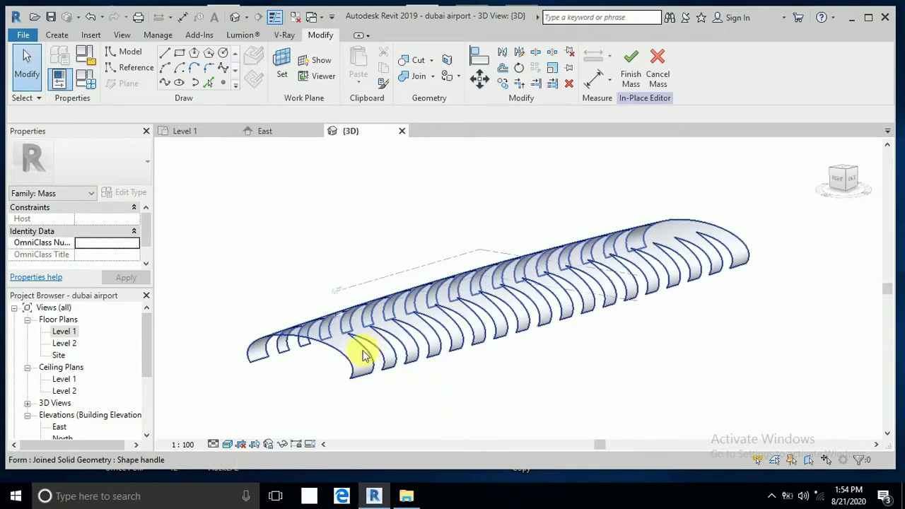
{"action": "scroll", "coordinate": [353, 357], "scroll_direction": "up", "scroll_amount": 2}
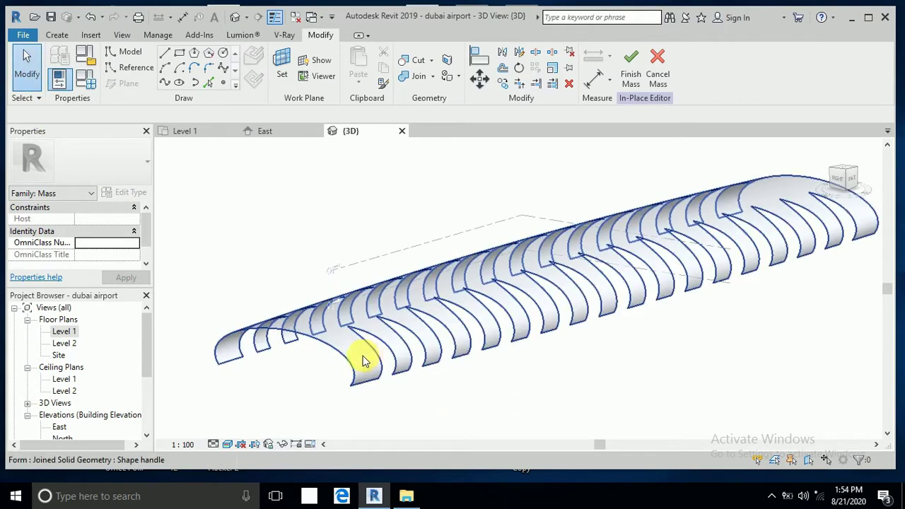
{"action": "middle_click_drag", "start_coordinate": [356, 363], "coordinate": [318, 380], "text": "shift"}
{"action": "scroll", "coordinate": [318, 379], "scroll_direction": "up", "scroll_amount": 2}
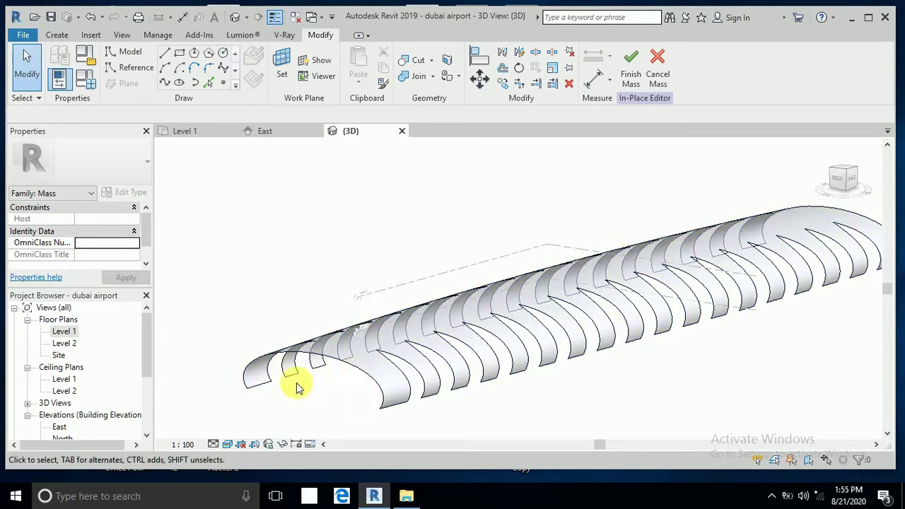
{"action": "left_click", "coordinate": [329, 357]}
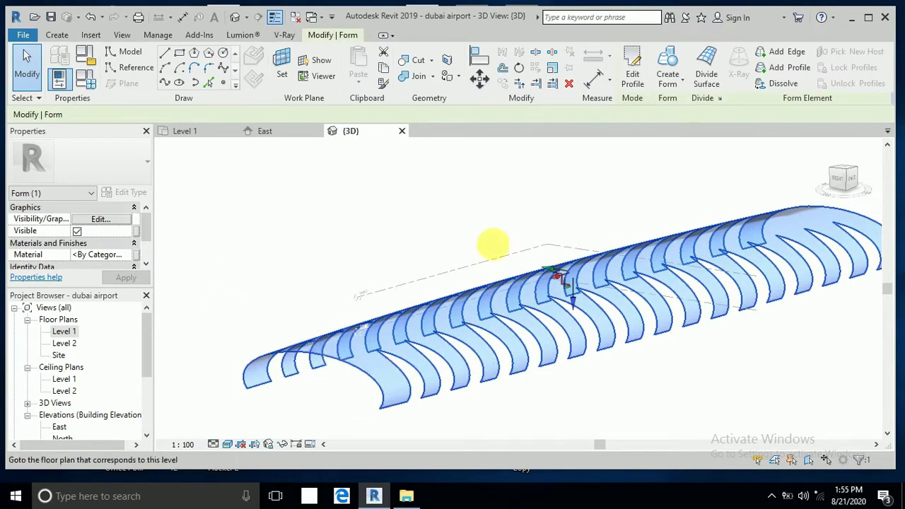
{"action": "left_click", "coordinate": [706, 67]}
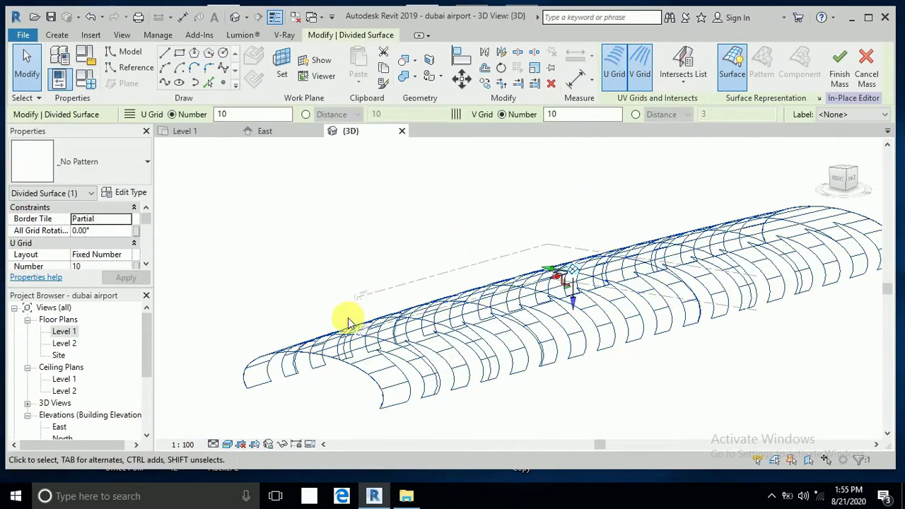
Apply the Rectangle pattern to the divided roof surface
{"action": "scroll", "coordinate": [337, 322], "scroll_direction": "up", "scroll_amount": 2}
{"action": "middle_click_drag", "start_coordinate": [336, 322], "coordinate": [320, 301]}
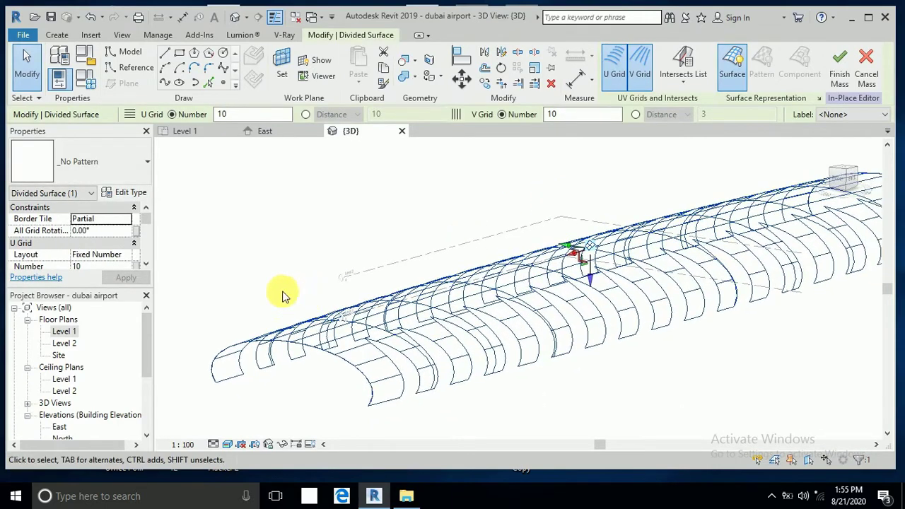
{"action": "left_click", "coordinate": [149, 163]}
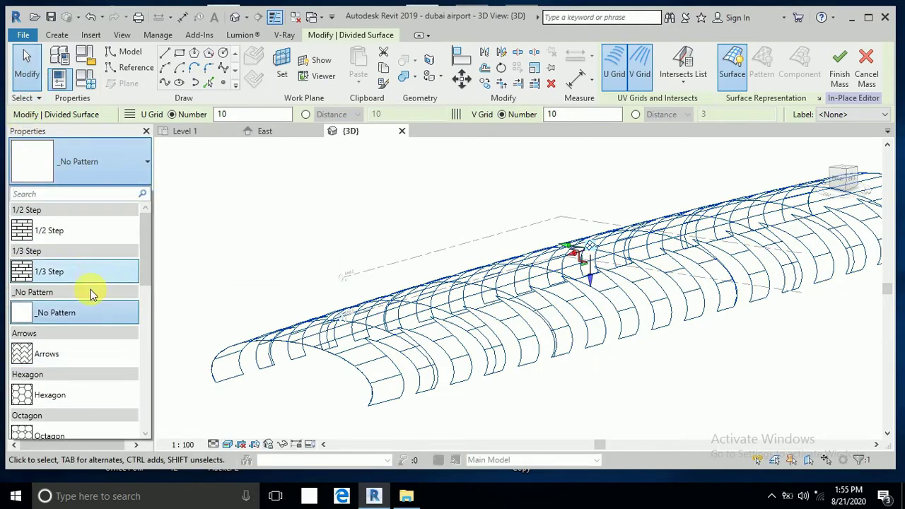
{"action": "scroll", "coordinate": [86, 344], "scroll_direction": "down", "scroll_amount": 1}
{"action": "scroll", "coordinate": [86, 344], "scroll_direction": "down", "scroll_amount": 2}
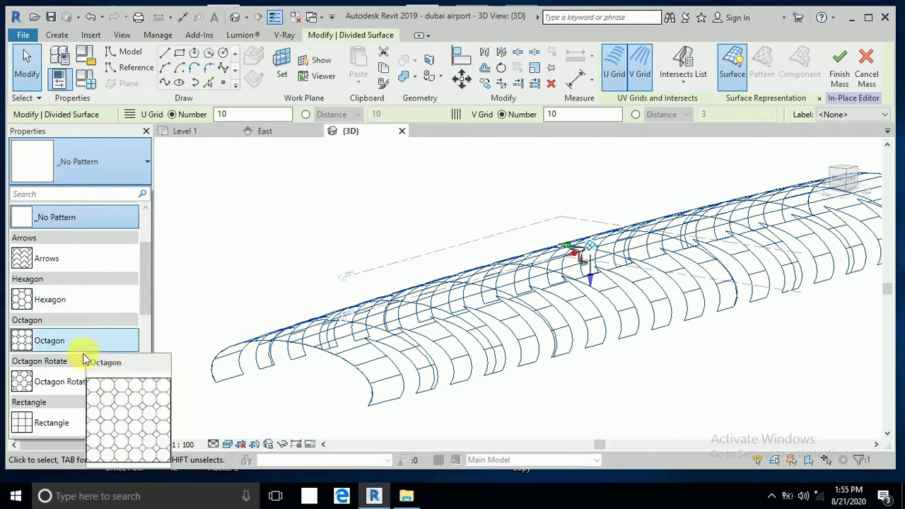
{"action": "left_click", "coordinate": [69, 424]}
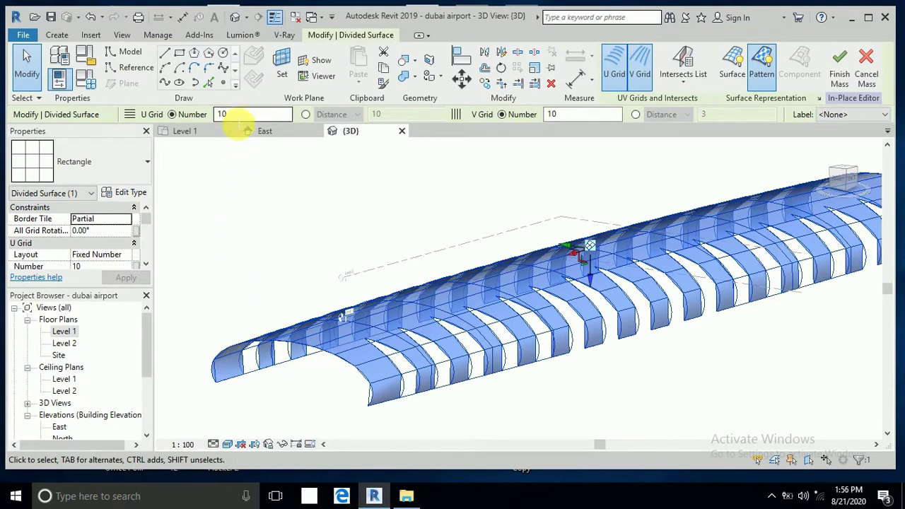
Set both the U grid and V grid numbers of the divided roof surface to 100, and deselect it
{"action": "double_click", "coordinate": [216, 115]}
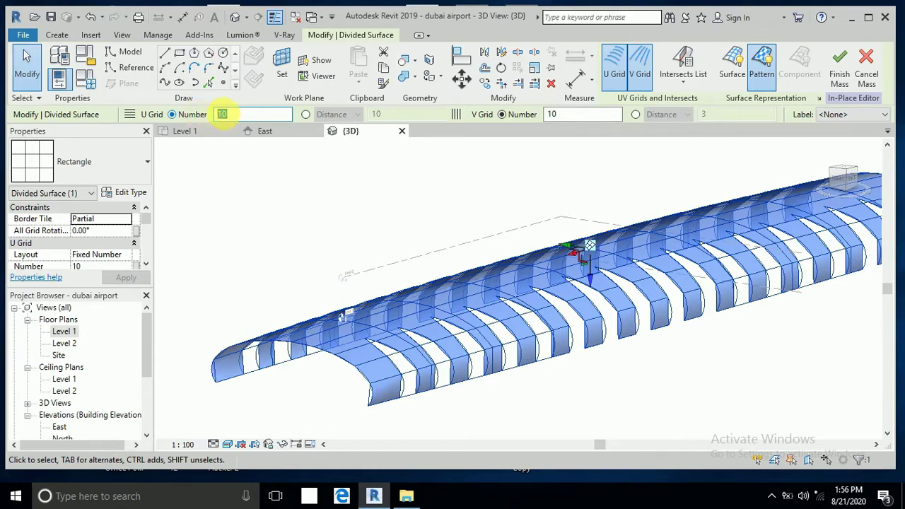
{"action": "type", "text": "0"}
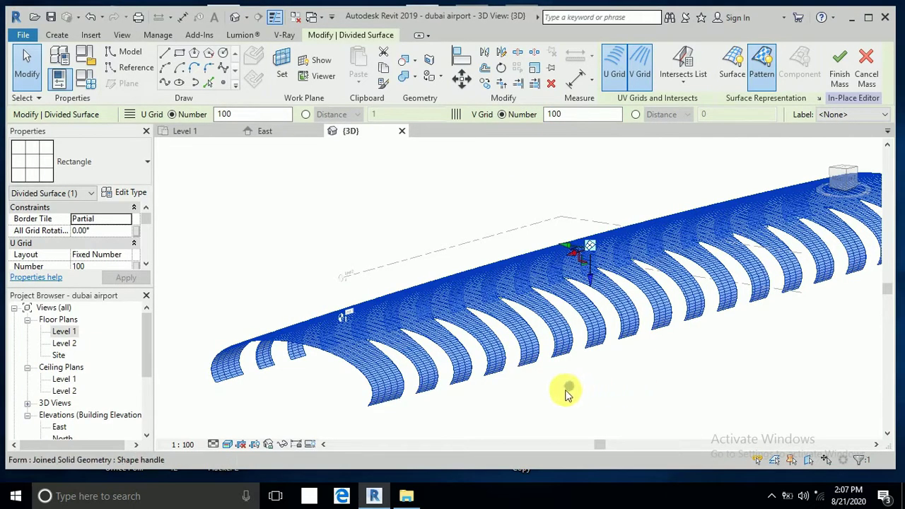
{"action": "mouse_move", "coordinate": [513, 412]}
{"action": "middle_mouse_down", "text": "shift"}
{"action": "mouse_move", "coordinate": [541, 412]}
{"action": "mouse_move", "coordinate": [523, 406]}
{"action": "middle_mouse_up", "text": "shift"}
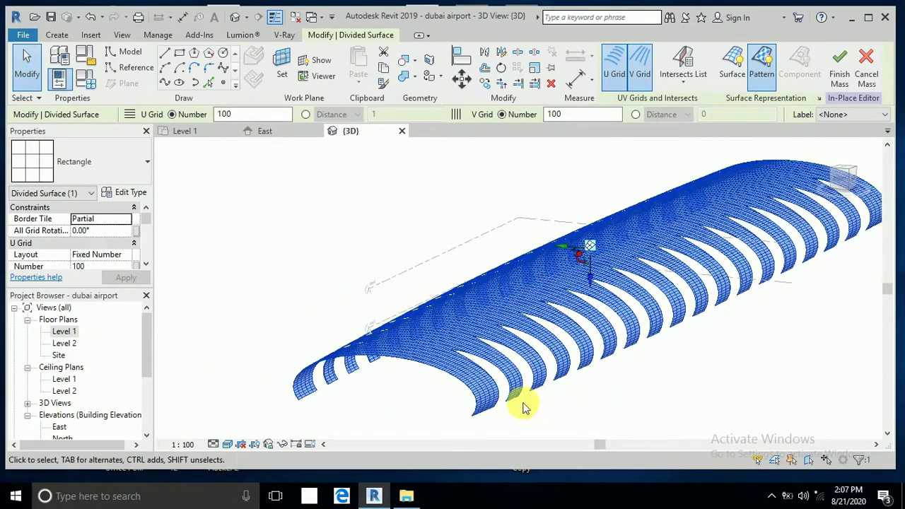
{"action": "scroll", "coordinate": [494, 388], "scroll_direction": "up", "scroll_amount": 5}
{"action": "middle_click_drag", "start_coordinate": [605, 414], "coordinate": [567, 398], "text": "shift"}
{"action": "scroll", "coordinate": [536, 371], "scroll_direction": "down", "scroll_amount": 4}
{"action": "scroll", "coordinate": [527, 381], "scroll_direction": "down", "scroll_amount": 1}
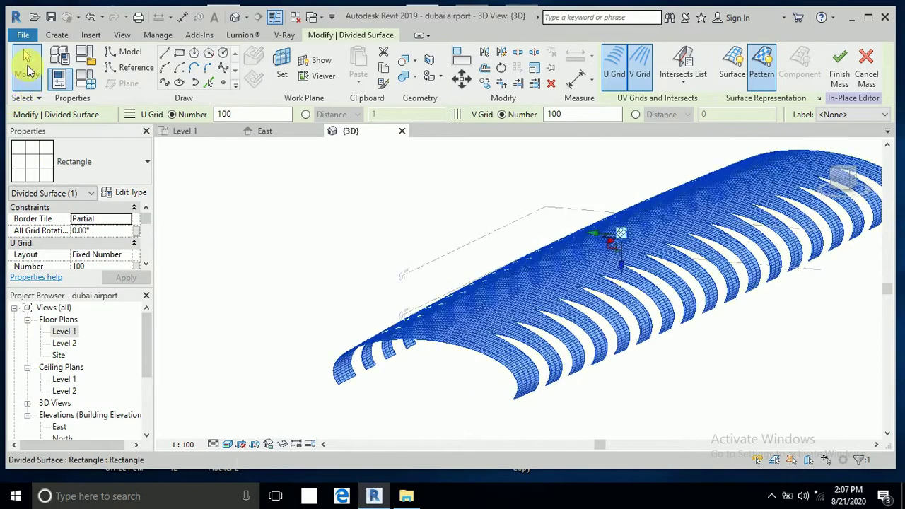
{"action": "left_click", "coordinate": [28, 67]}
Examine the rectangular panelling along the roof shell and its rib ends from several angles
{"action": "scroll", "coordinate": [553, 381], "scroll_direction": "up", "scroll_amount": 3}
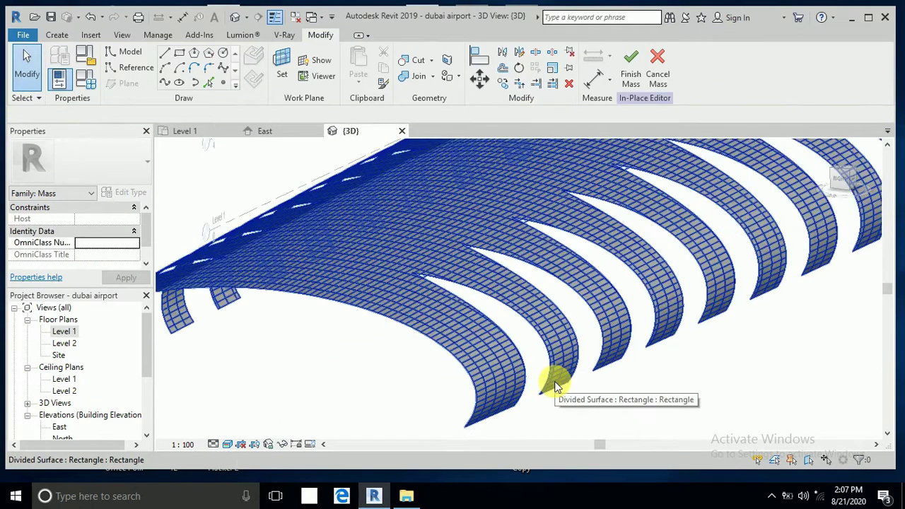
{"action": "middle_click_drag", "start_coordinate": [545, 407], "coordinate": [403, 317], "text": "shift"}
{"action": "scroll", "coordinate": [408, 313], "scroll_direction": "up", "scroll_amount": 2}
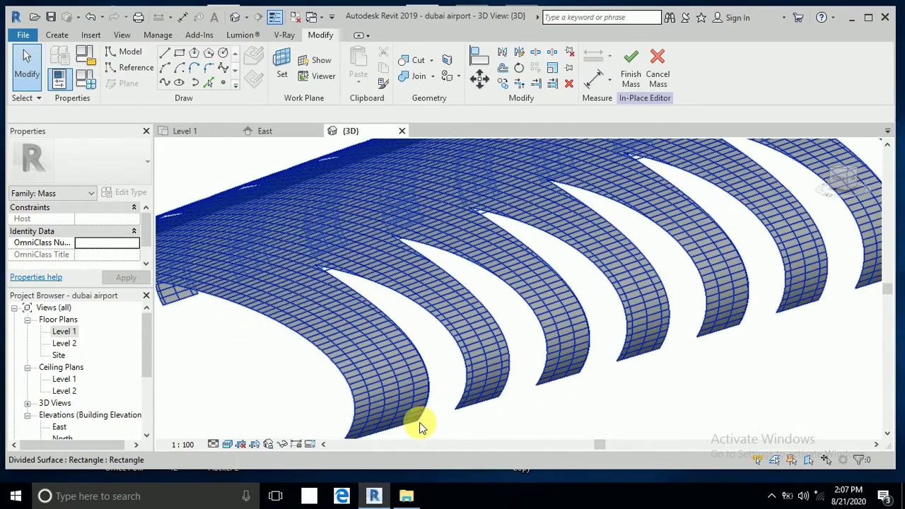
{"action": "middle_click_drag", "start_coordinate": [430, 424], "coordinate": [449, 422], "text": "shift"}
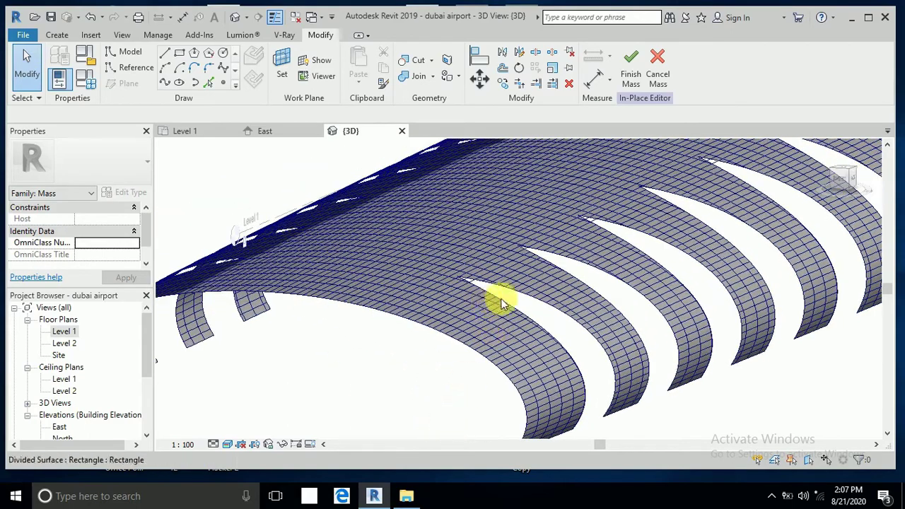
{"action": "middle_click_drag", "start_coordinate": [559, 328], "coordinate": [525, 315]}
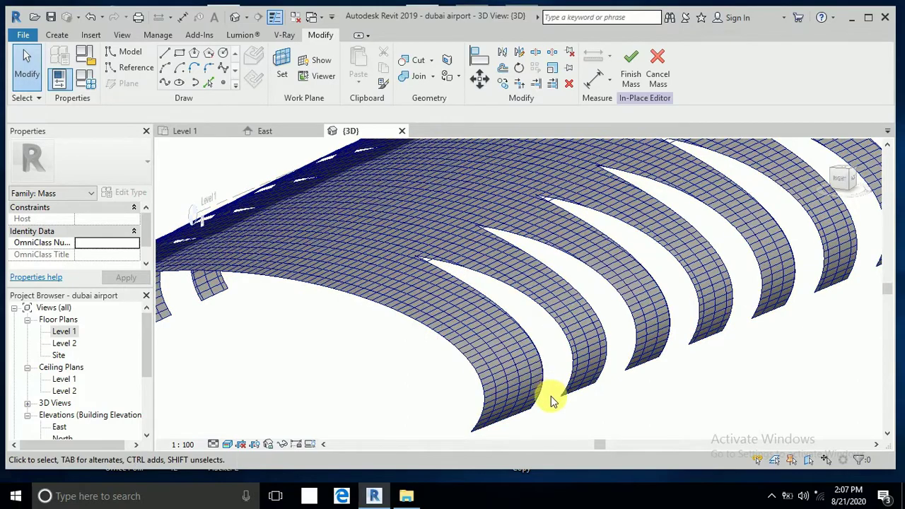
{"action": "middle_click_drag", "start_coordinate": [551, 400], "coordinate": [561, 375], "text": "shift"}
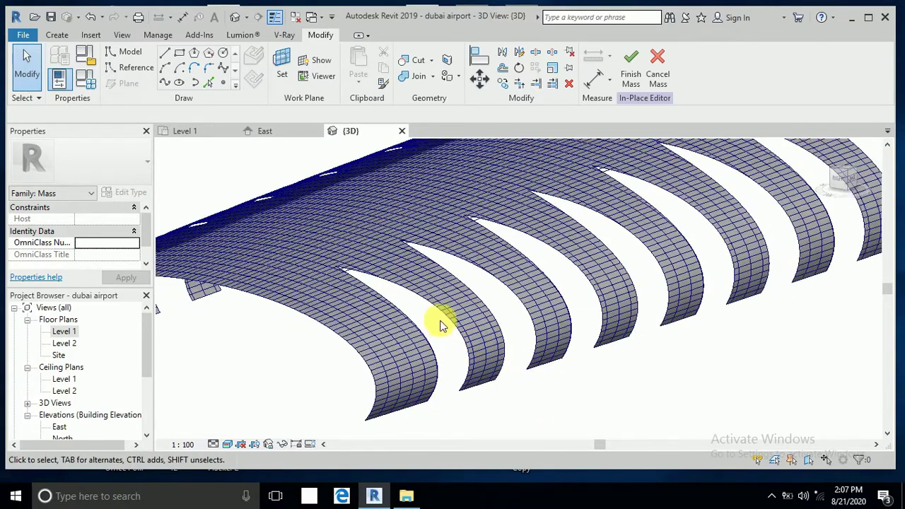
{"action": "scroll", "coordinate": [448, 396], "scroll_direction": "up", "scroll_amount": 1}
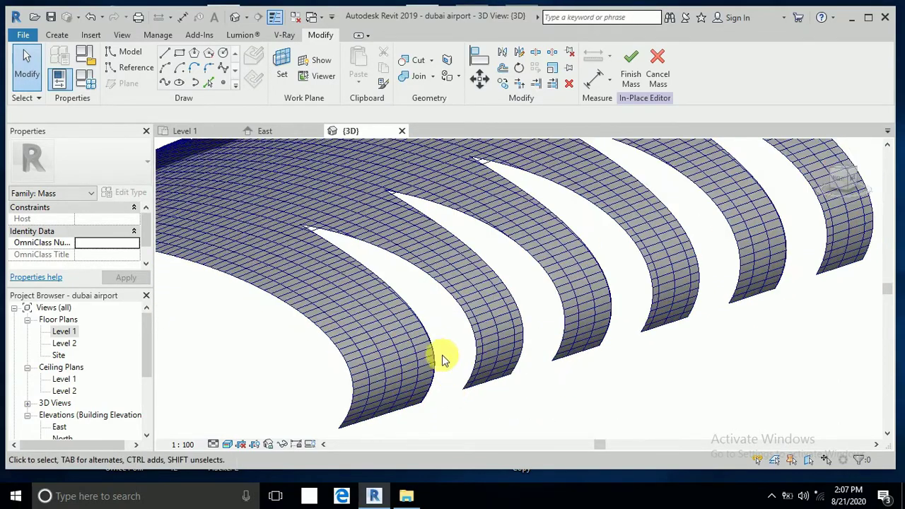
{"action": "scroll", "coordinate": [442, 351], "scroll_direction": "down", "scroll_amount": 1}
{"action": "middle_click_drag", "start_coordinate": [441, 351], "coordinate": [470, 374], "text": "shift"}
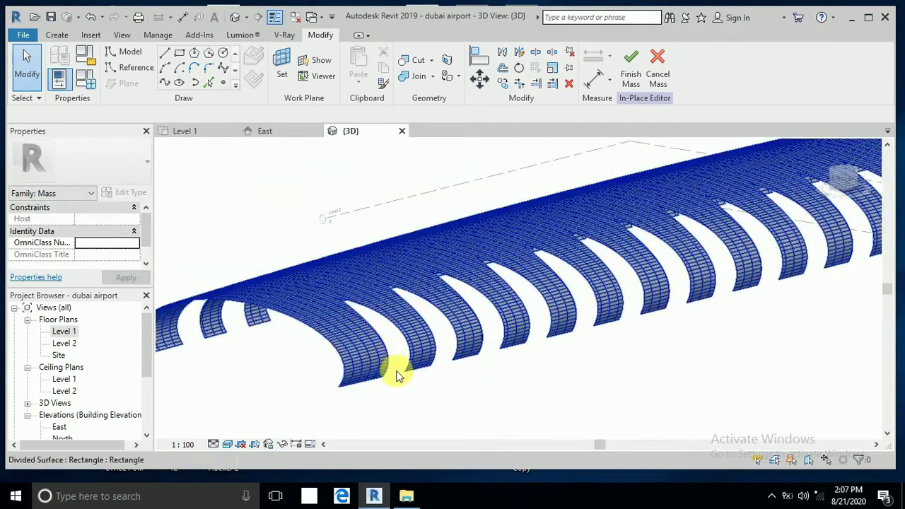
{"action": "scroll", "coordinate": [399, 372], "scroll_direction": "down", "scroll_amount": 1}
{"action": "scroll", "coordinate": [410, 385], "scroll_direction": "down", "scroll_amount": 3}
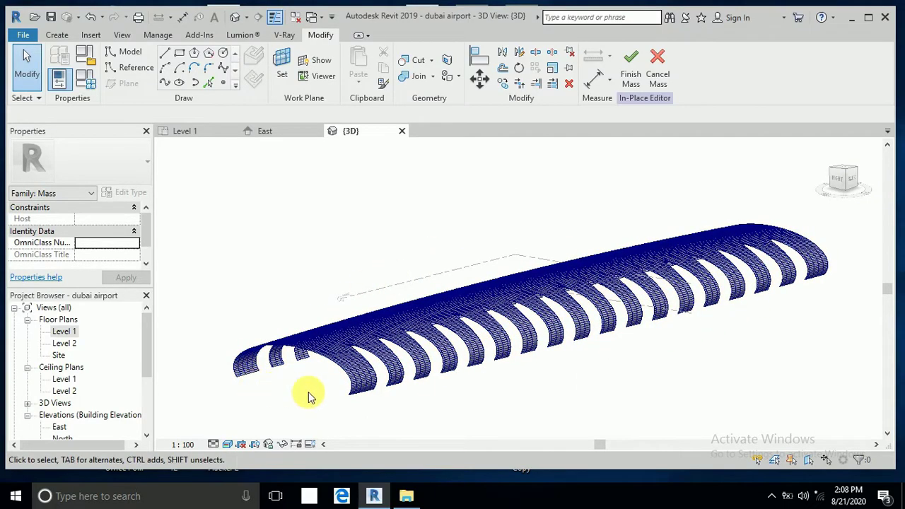
{"action": "scroll", "coordinate": [307, 395], "scroll_direction": "up", "scroll_amount": 4}
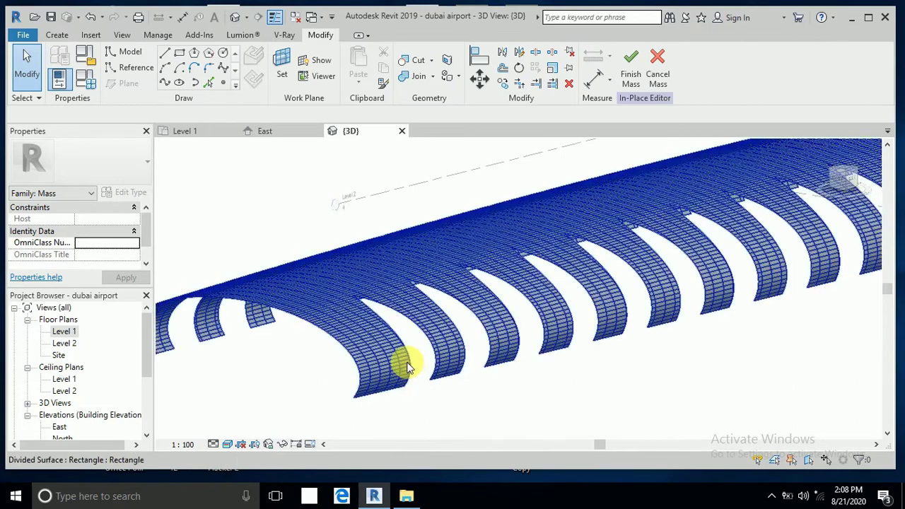
{"action": "scroll", "coordinate": [406, 365], "scroll_direction": "up", "scroll_amount": 1}
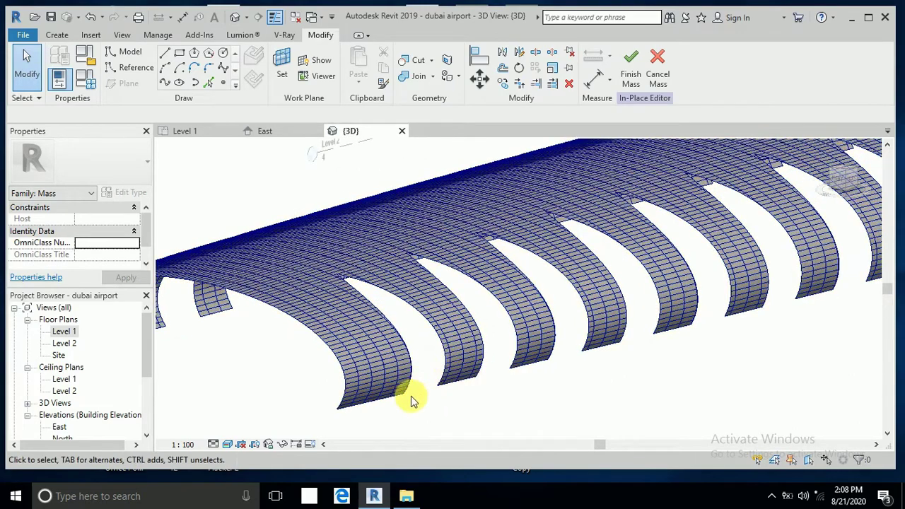
{"action": "scroll", "coordinate": [413, 395], "scroll_direction": "up", "scroll_amount": 3}
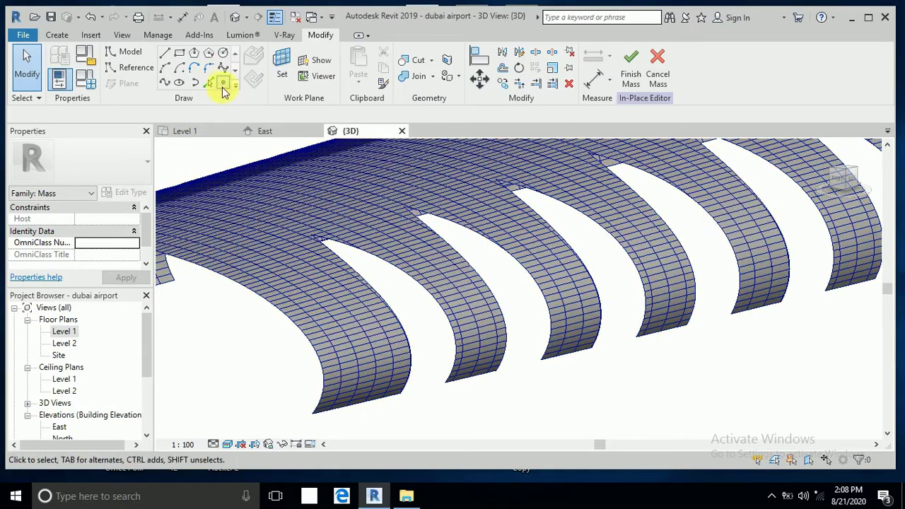
Finish the in-place mass of the panelled roof
{"action": "left_click", "coordinate": [631, 65]}
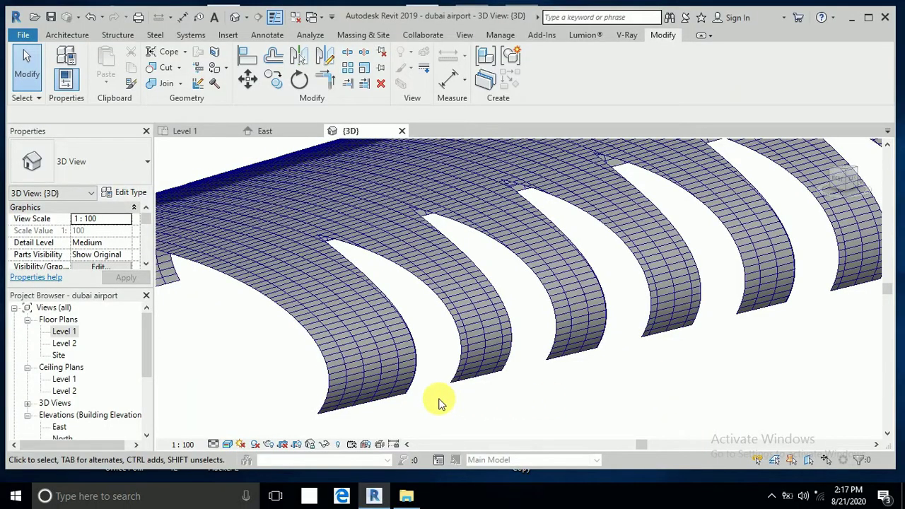
{"action": "scroll", "coordinate": [426, 390], "scroll_direction": "up", "scroll_amount": 1}
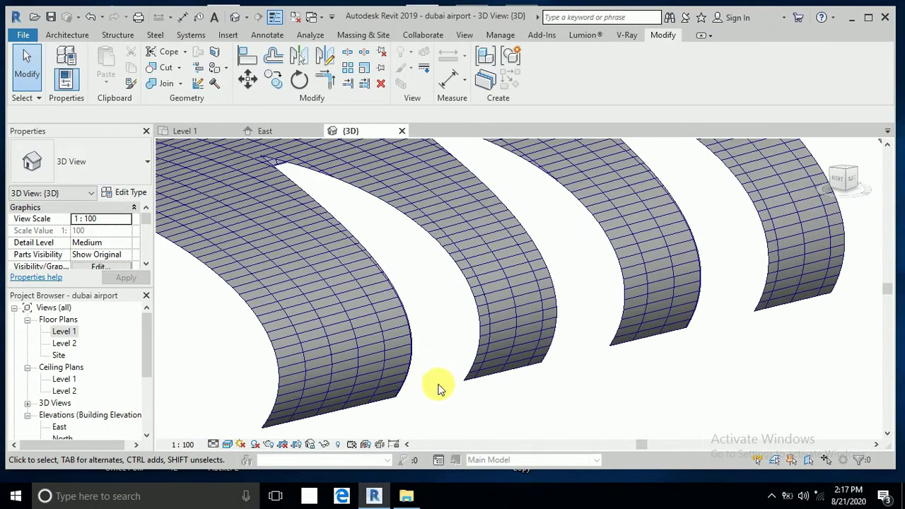
{"action": "scroll", "coordinate": [437, 387], "scroll_direction": "up", "scroll_amount": 1}
{"action": "middle_click_drag", "start_coordinate": [437, 388], "coordinate": [469, 396]}
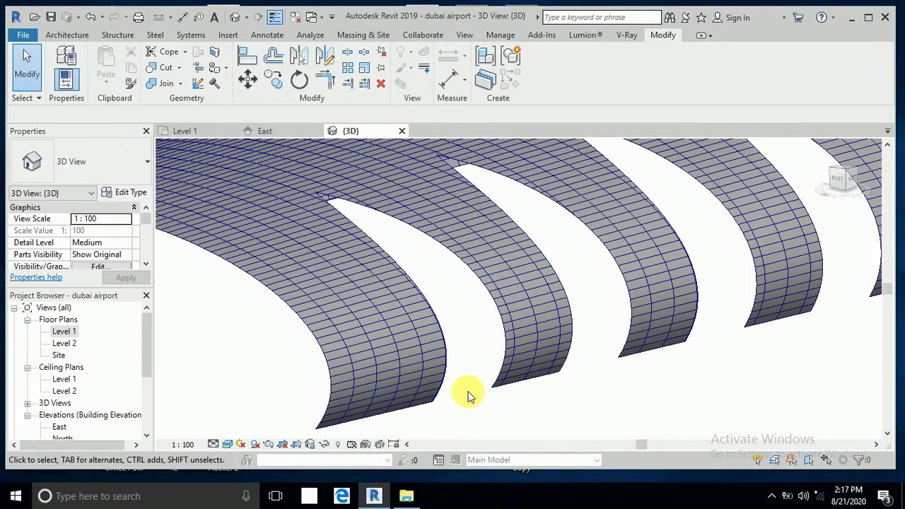
{"action": "scroll", "coordinate": [469, 396], "scroll_direction": "down", "scroll_amount": 2}
{"action": "scroll", "coordinate": [473, 408], "scroll_direction": "up", "scroll_amount": 2}
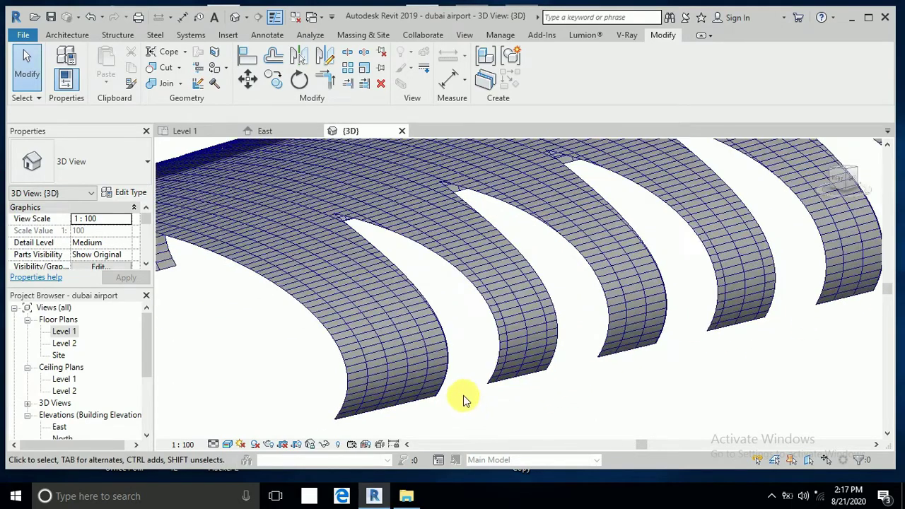
Start a new in-place mass named Mass 2
{"action": "left_click", "coordinate": [361, 37]}
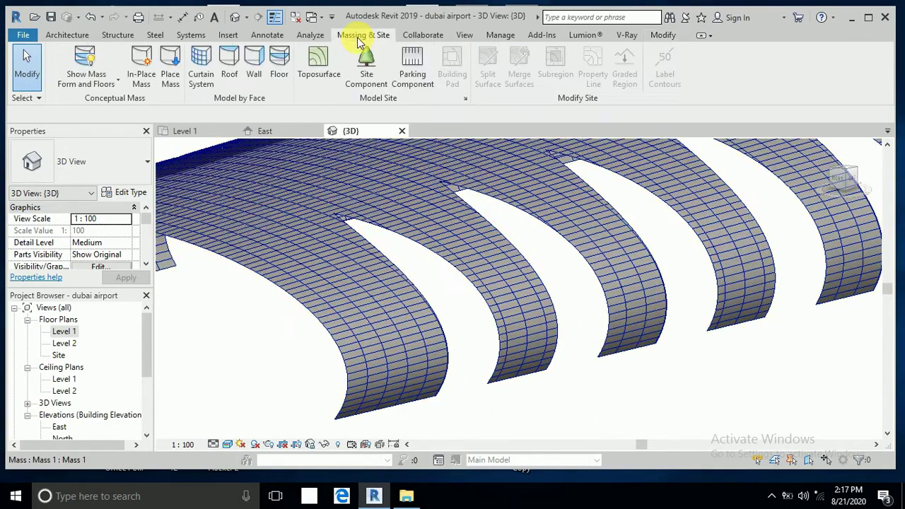
{"action": "left_click", "coordinate": [139, 78]}
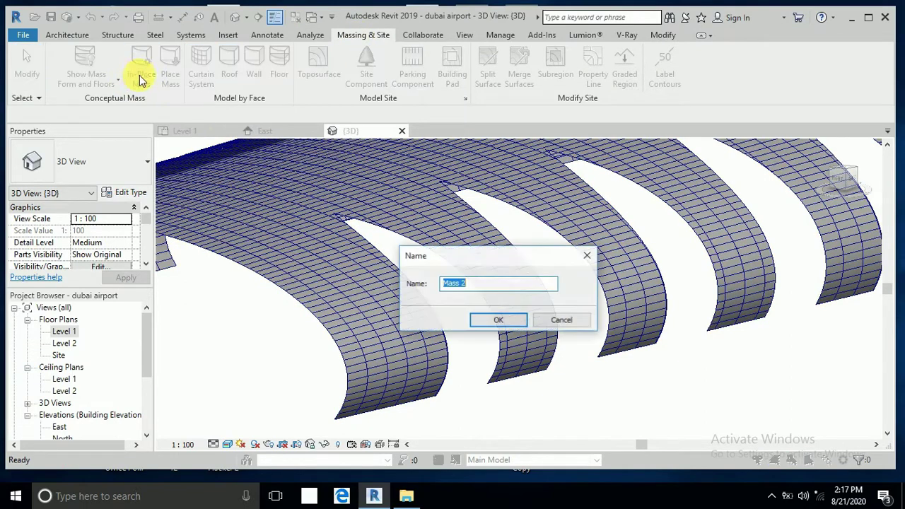
{"action": "left_click", "coordinate": [497, 322]}
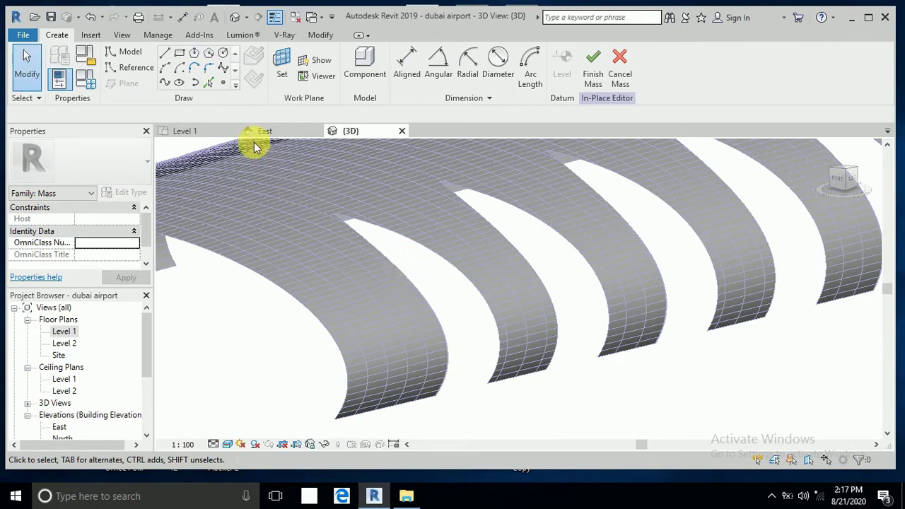
Place reference points at the panel grid endpoints along the lower inner edge of the second rib, starting from its foot corner
{"action": "left_click", "coordinate": [224, 85]}
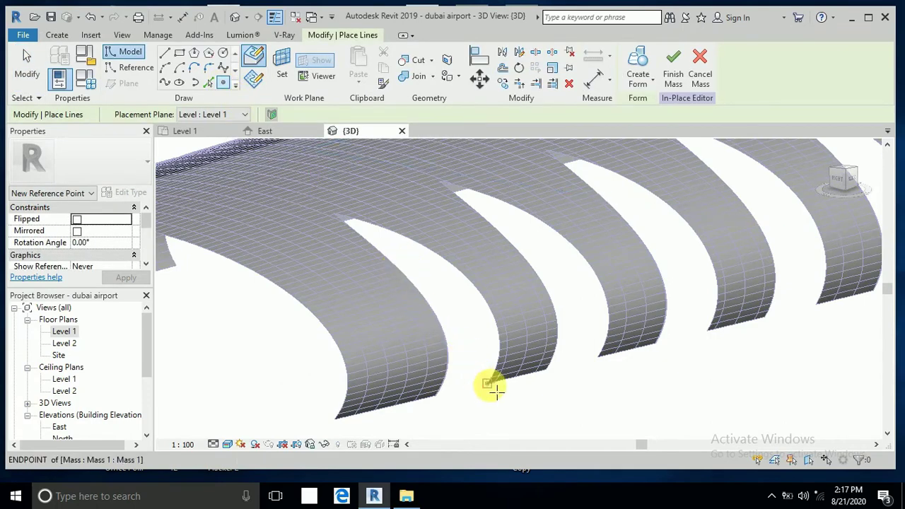
{"action": "scroll", "coordinate": [486, 385], "scroll_direction": "up", "scroll_amount": 2}
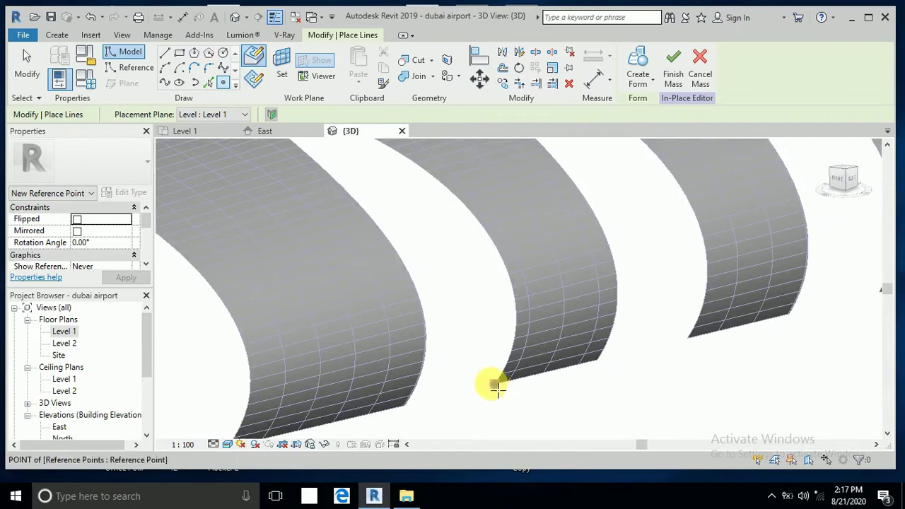
{"action": "left_click", "coordinate": [516, 359]}
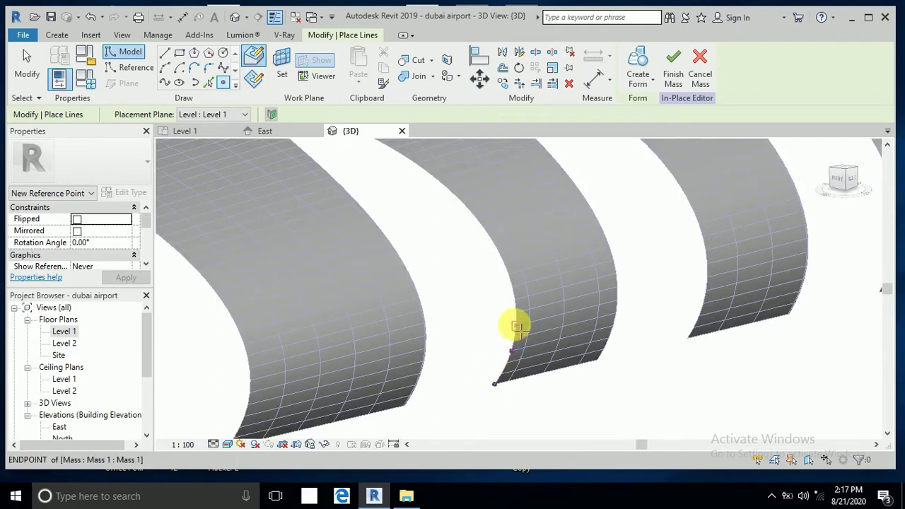
{"action": "left_click", "coordinate": [516, 326]}
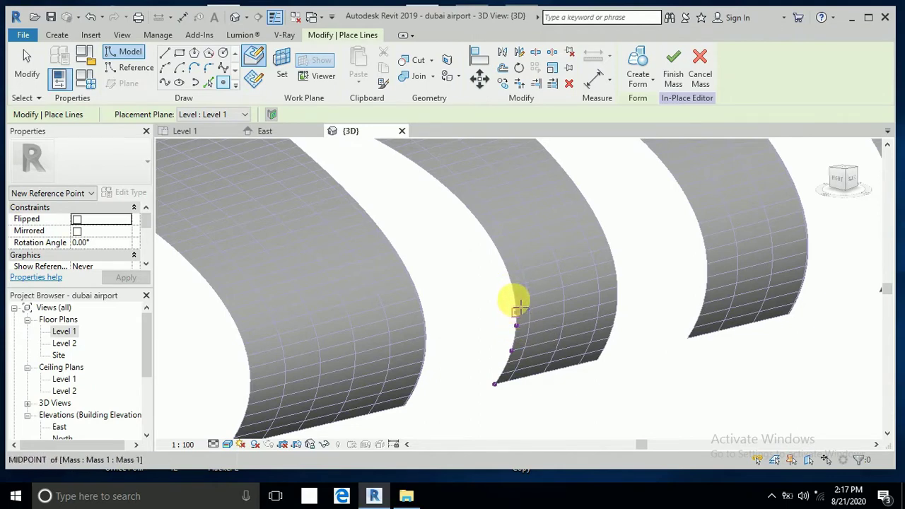
{"action": "left_click", "coordinate": [516, 312]}
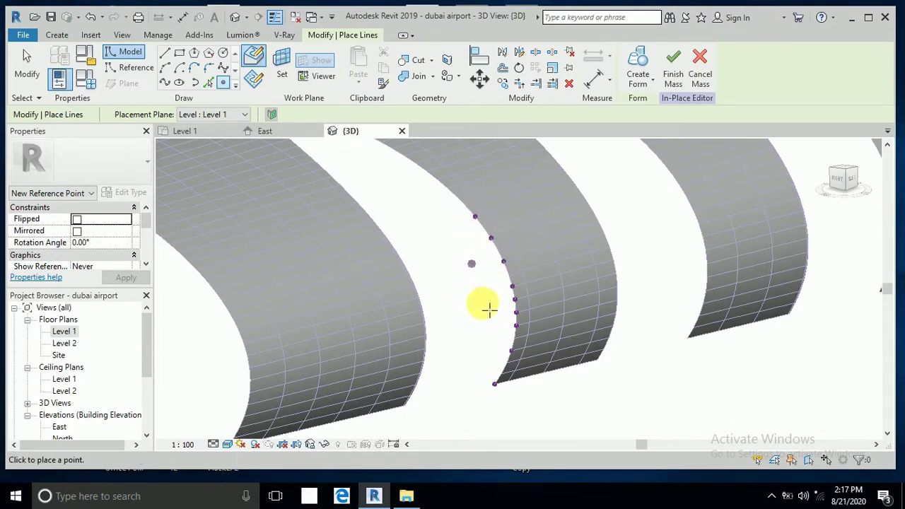
{"action": "scroll", "coordinate": [478, 278], "scroll_direction": "up", "scroll_amount": 2}
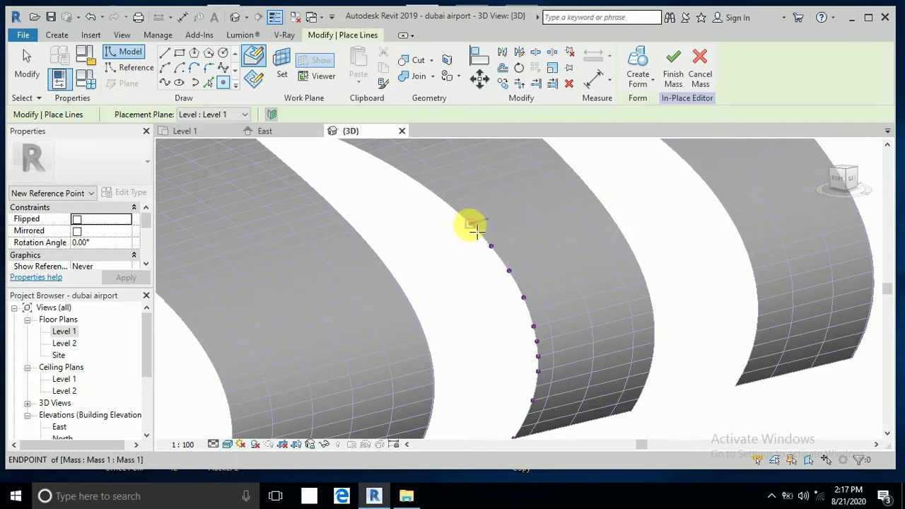
{"action": "left_click", "coordinate": [476, 231]}
{"action": "left_click", "coordinate": [421, 184]}
{"action": "scroll", "coordinate": [444, 238], "scroll_direction": "down", "scroll_amount": 2}
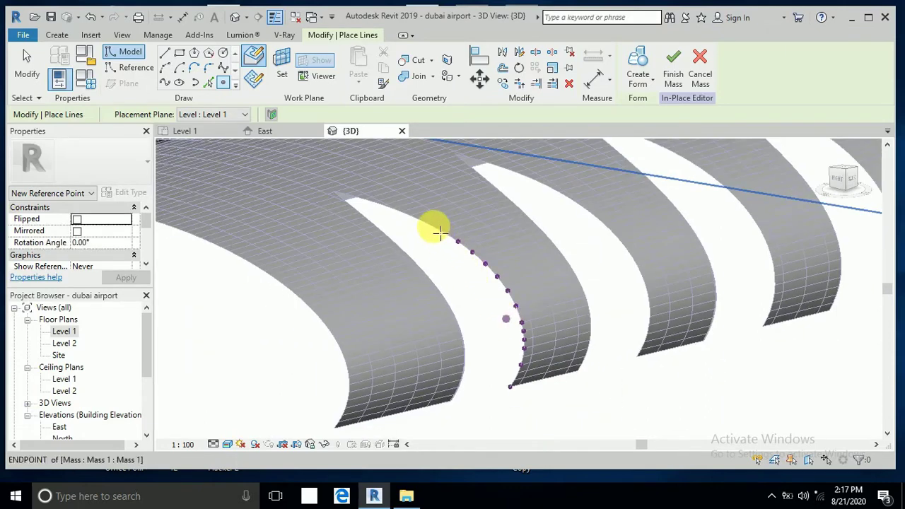
Continue the row of reference points along the upper curve of the second rib's edge towards the tip of the gap
{"action": "scroll", "coordinate": [434, 229], "scroll_direction": "up", "scroll_amount": 2}
{"action": "scroll", "coordinate": [475, 245], "scroll_direction": "up", "scroll_amount": 1}
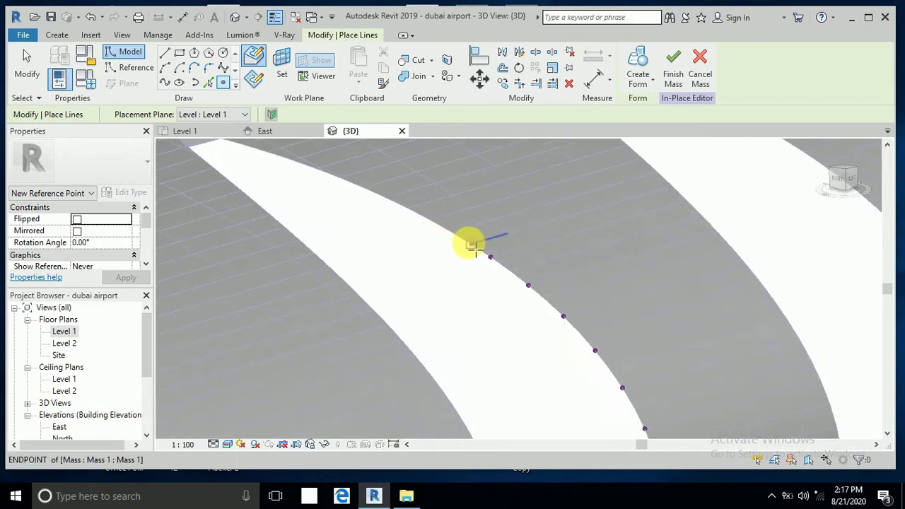
{"action": "left_click", "coordinate": [431, 221]}
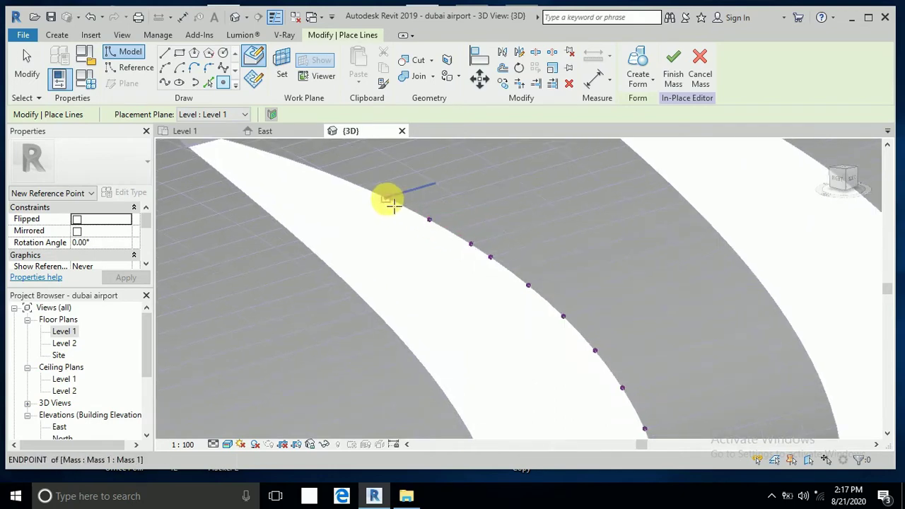
{"action": "left_click", "coordinate": [367, 195]}
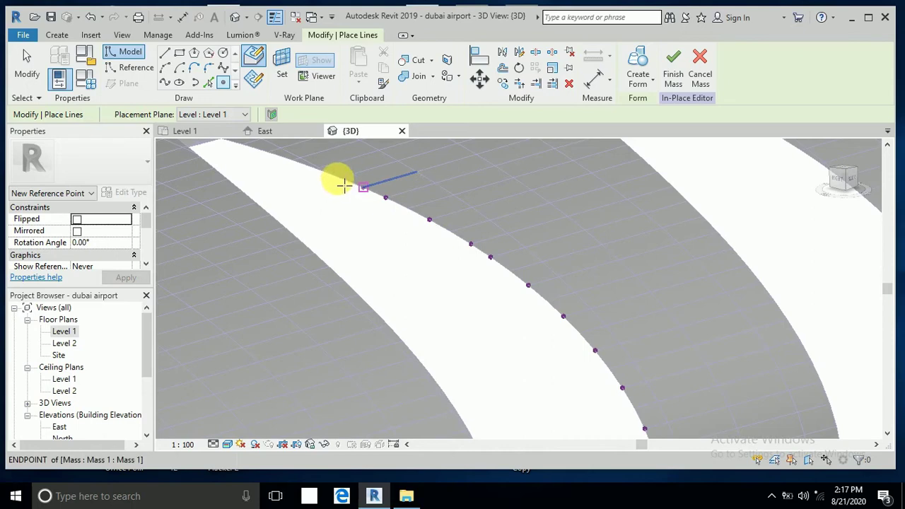
{"action": "left_click", "coordinate": [340, 178]}
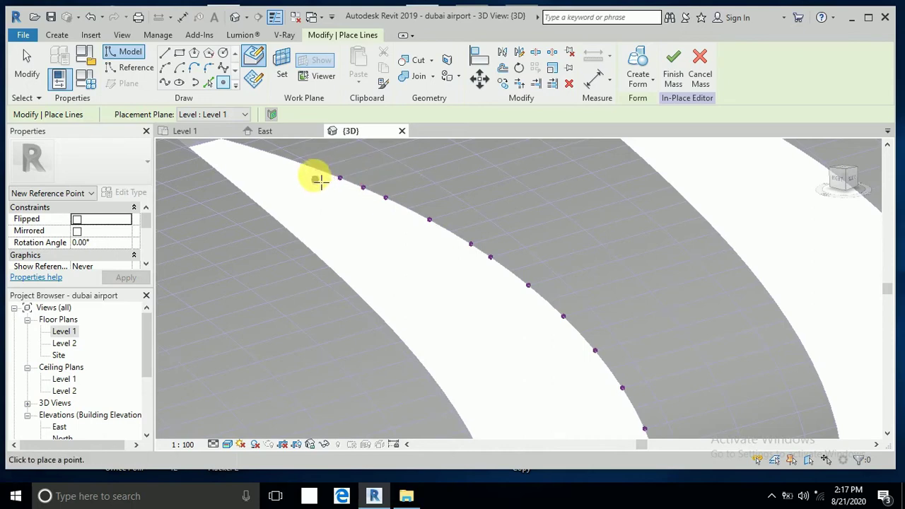
{"action": "left_click", "coordinate": [319, 168]}
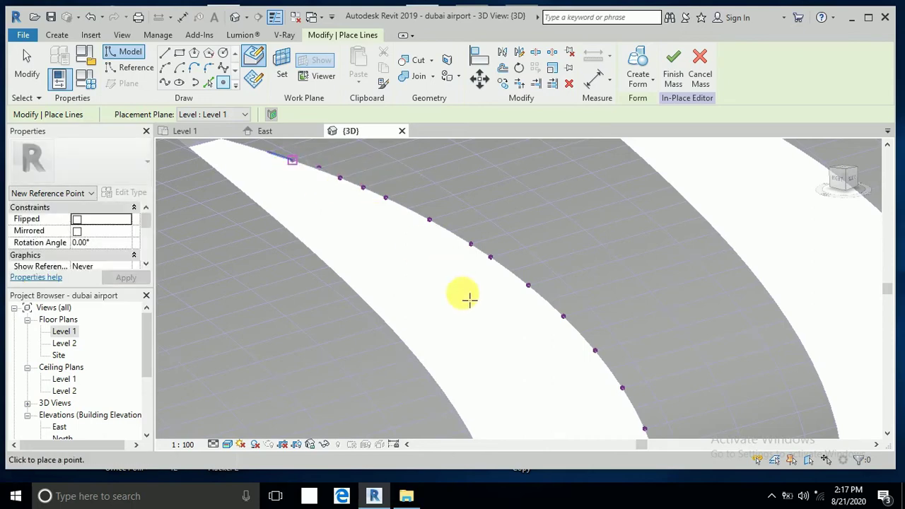
Place the remaining reference points on the second rib's edge up to the pointed tip of the gap between the first two ribs
{"action": "scroll", "coordinate": [471, 307], "scroll_direction": "down", "scroll_amount": 2}
{"action": "scroll", "coordinate": [354, 219], "scroll_direction": "up", "scroll_amount": 2}
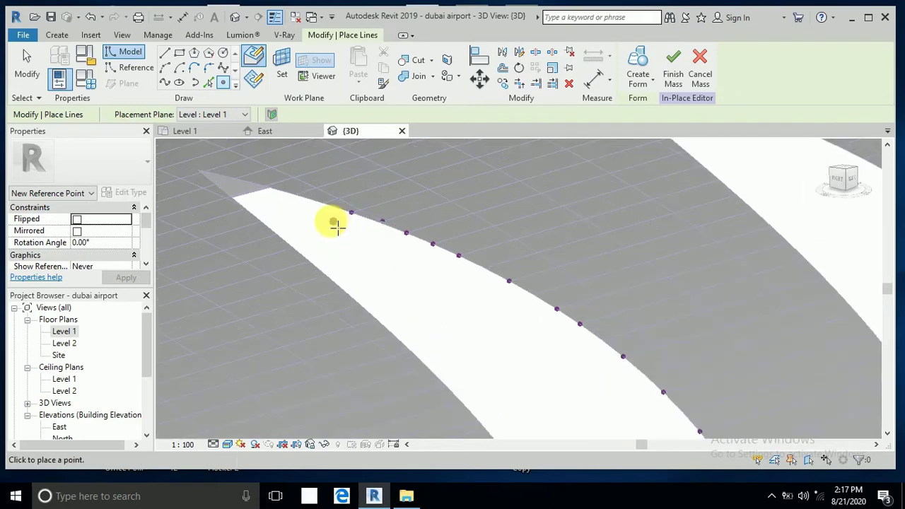
{"action": "scroll", "coordinate": [325, 214], "scroll_direction": "up", "scroll_amount": 1}
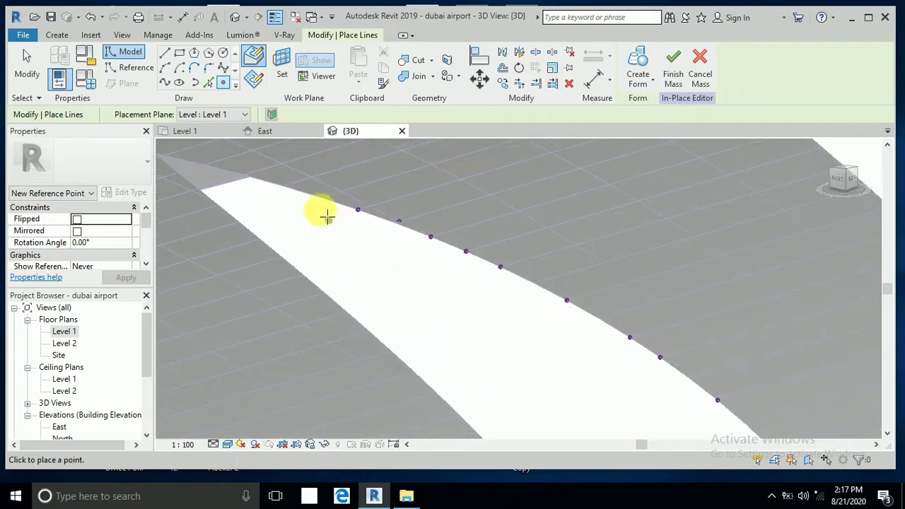
{"action": "left_click", "coordinate": [284, 188]}
{"action": "middle_click_drag", "start_coordinate": [384, 262], "coordinate": [463, 327], "text": "shift"}
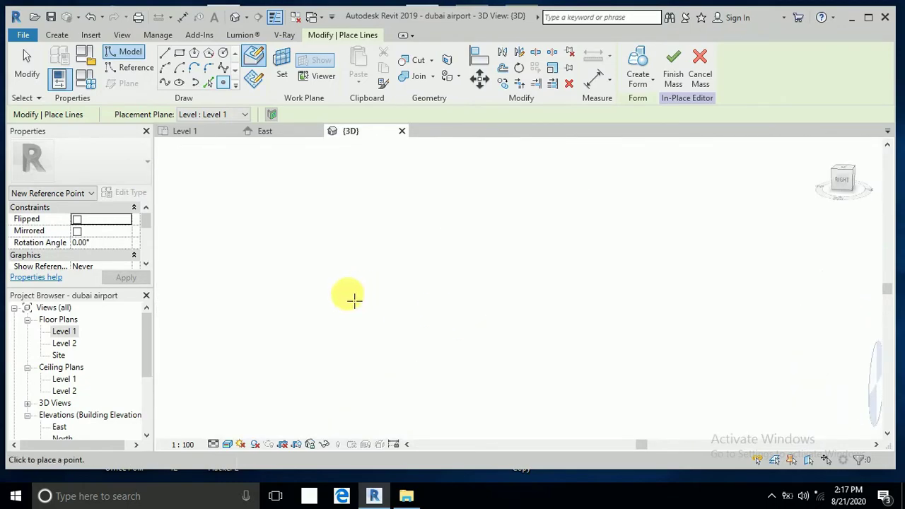
{"action": "left_click", "coordinate": [349, 285]}
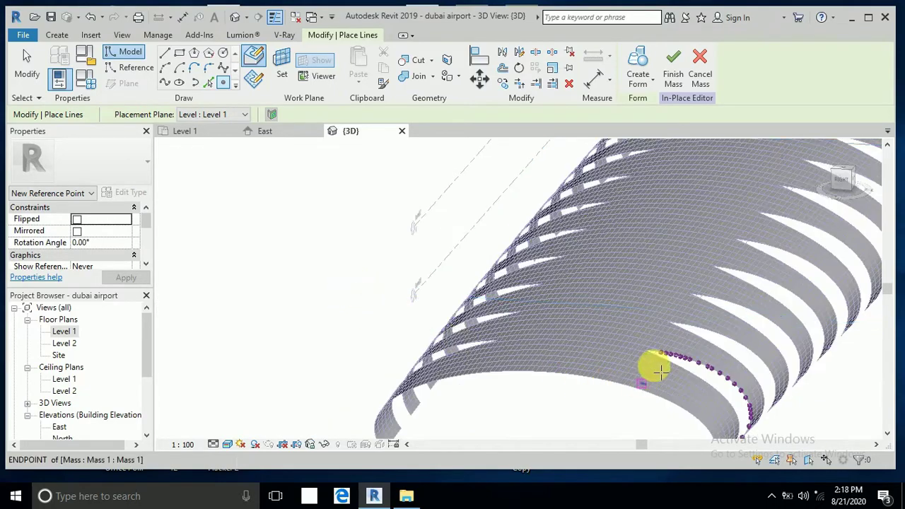
{"action": "scroll", "coordinate": [675, 356], "scroll_direction": "up", "scroll_amount": 5}
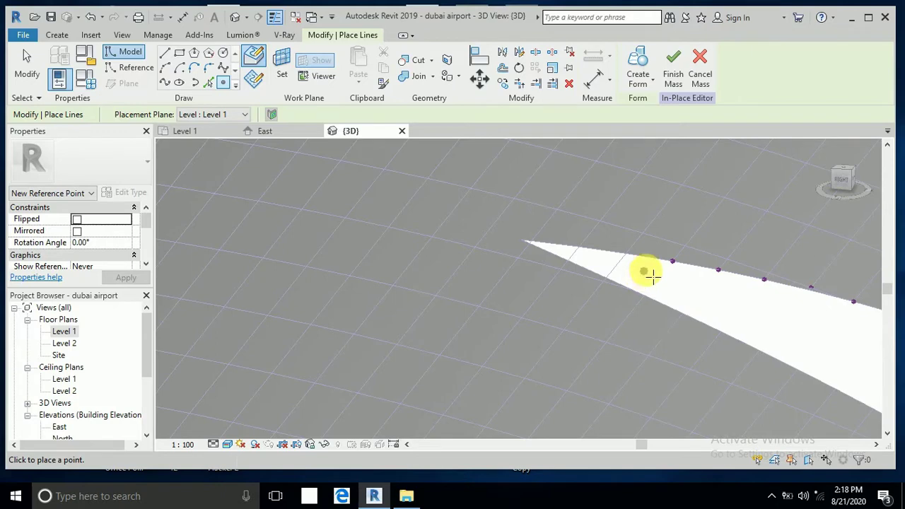
{"action": "left_click", "coordinate": [626, 254]}
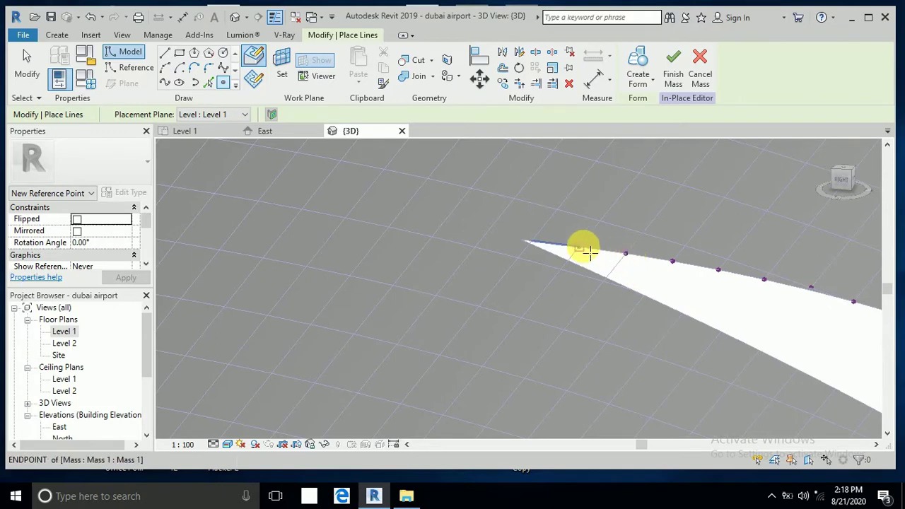
{"action": "left_click", "coordinate": [584, 249]}
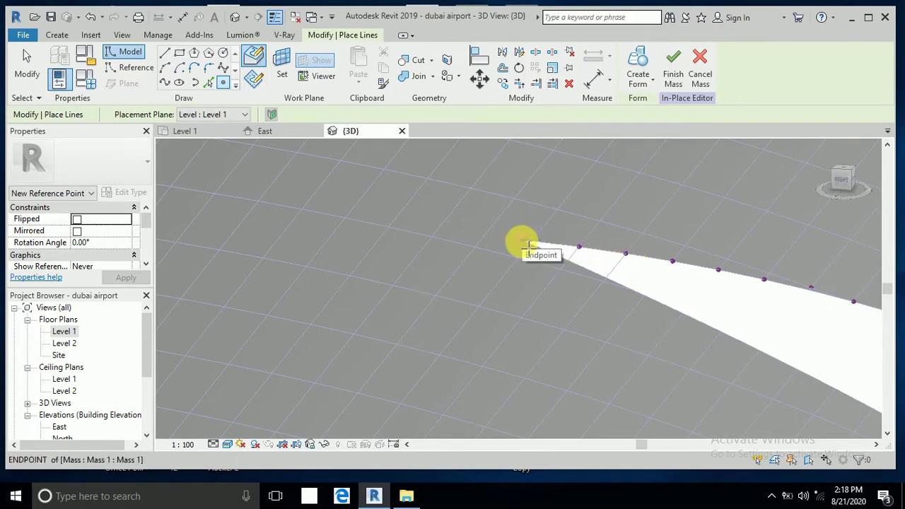
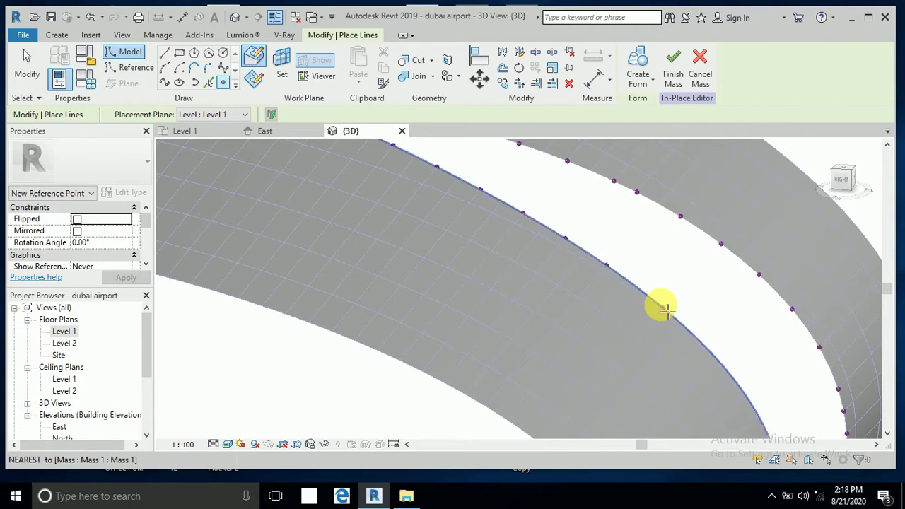
Place reference points at the grid endpoints down the curved edge of the first rib, on the opposite side of the gap
{"action": "scroll", "coordinate": [672, 317], "scroll_direction": "up", "scroll_amount": 2}
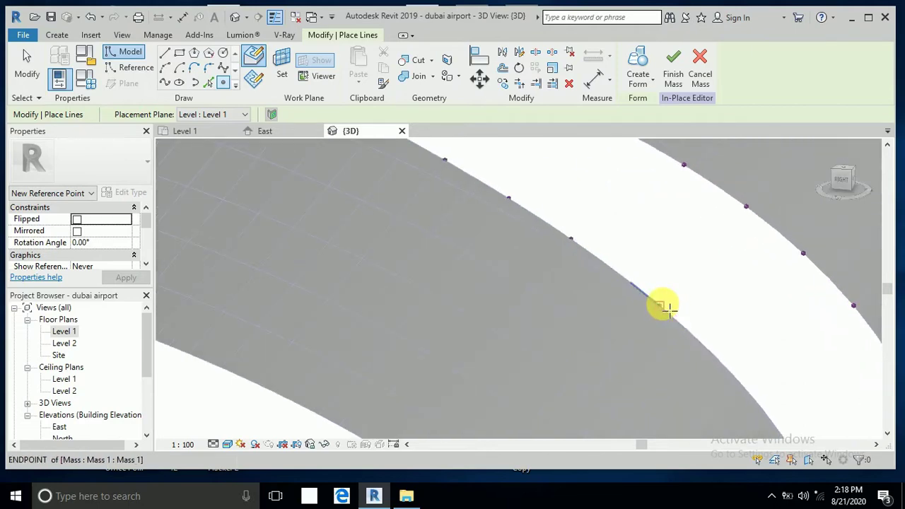
{"action": "left_click", "coordinate": [668, 309]}
{"action": "scroll", "coordinate": [598, 283], "scroll_direction": "down", "scroll_amount": 2}
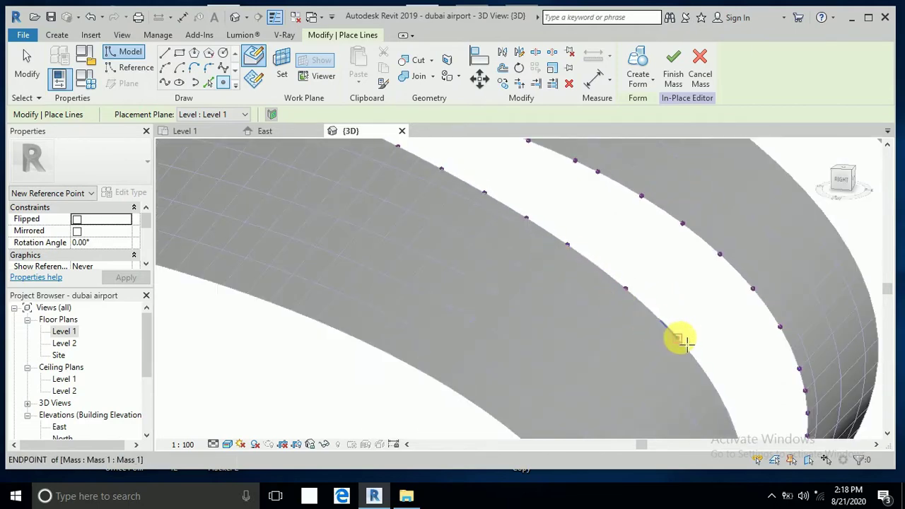
{"action": "middle_click_drag", "start_coordinate": [700, 349], "coordinate": [626, 285]}
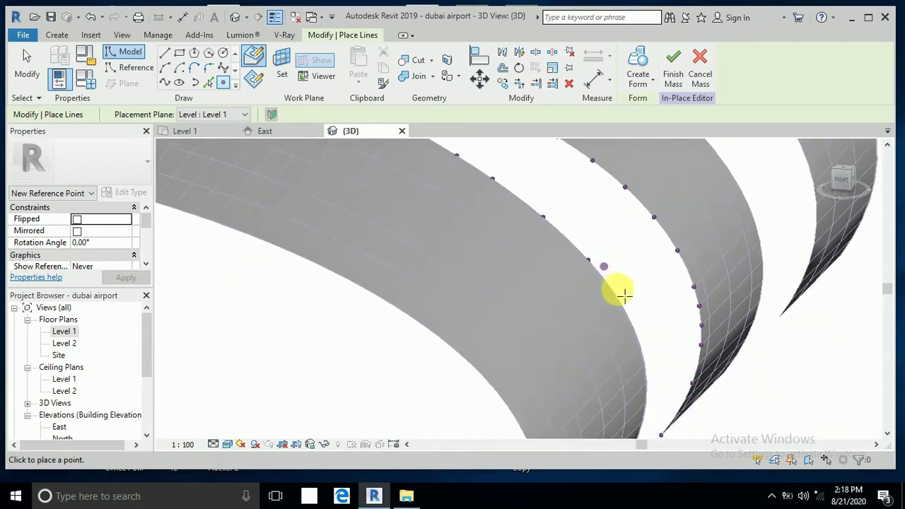
{"action": "left_click", "coordinate": [622, 296]}
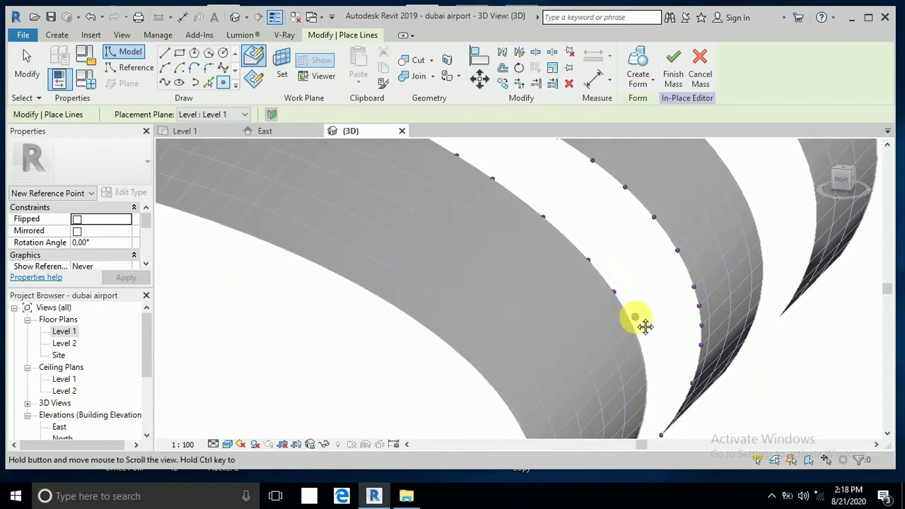
{"action": "middle_click_drag", "start_coordinate": [645, 326], "coordinate": [615, 376]}
{"action": "scroll", "coordinate": [594, 380], "scroll_direction": "down", "scroll_amount": 3}
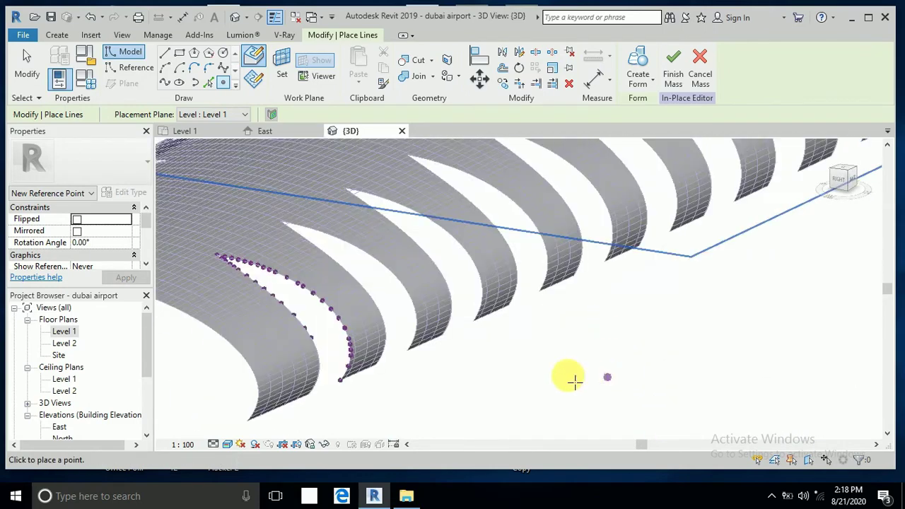
Continue the reference points down the first rib's inner edge, placing two more at the next panel grid endpoints
{"action": "middle_click_drag", "start_coordinate": [495, 367], "coordinate": [707, 396], "text": "shift"}
{"action": "scroll", "coordinate": [706, 396], "scroll_direction": "down", "scroll_amount": 2}
{"action": "left_click", "coordinate": [701, 390]}
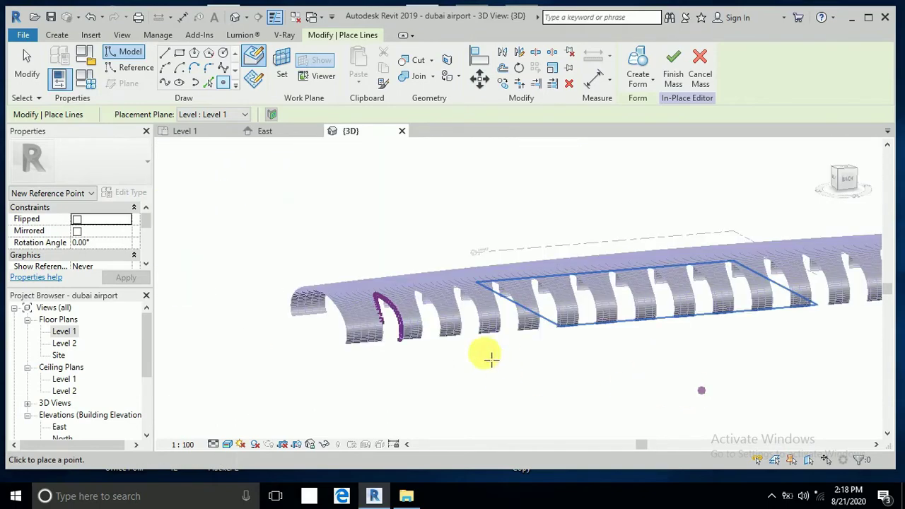
{"action": "scroll", "coordinate": [390, 334], "scroll_direction": "up", "scroll_amount": 4}
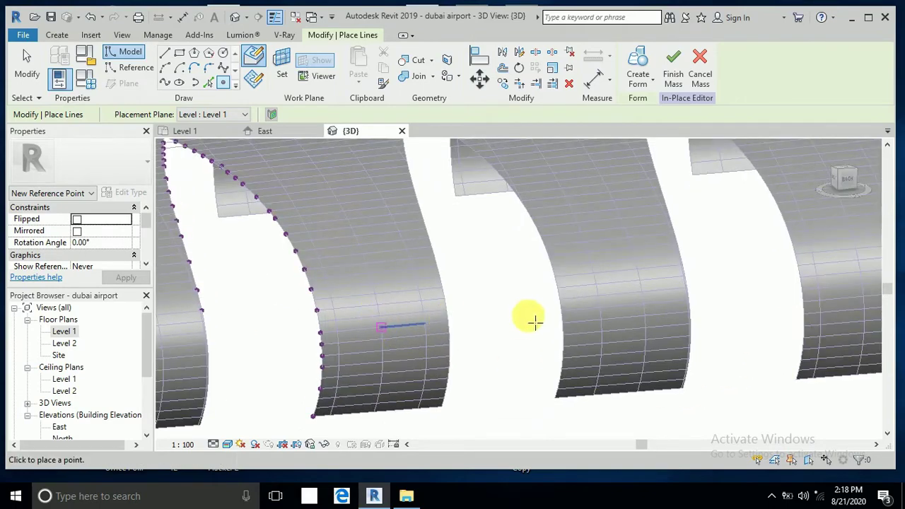
{"action": "scroll", "coordinate": [516, 336], "scroll_direction": "down", "scroll_amount": 4}
{"action": "middle_click_drag", "start_coordinate": [685, 372], "coordinate": [612, 368], "text": "shift"}
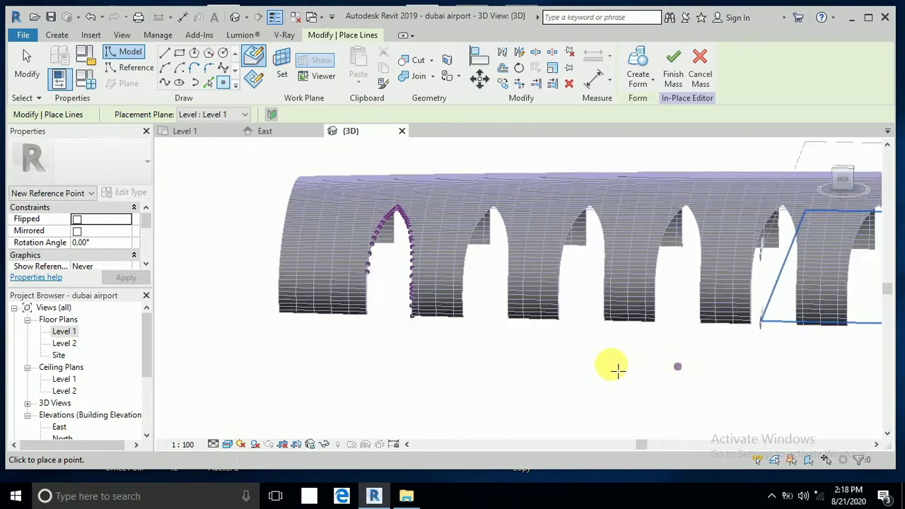
{"action": "scroll", "coordinate": [372, 278], "scroll_direction": "up", "scroll_amount": 2}
{"action": "scroll", "coordinate": [385, 297], "scroll_direction": "up", "scroll_amount": 3}
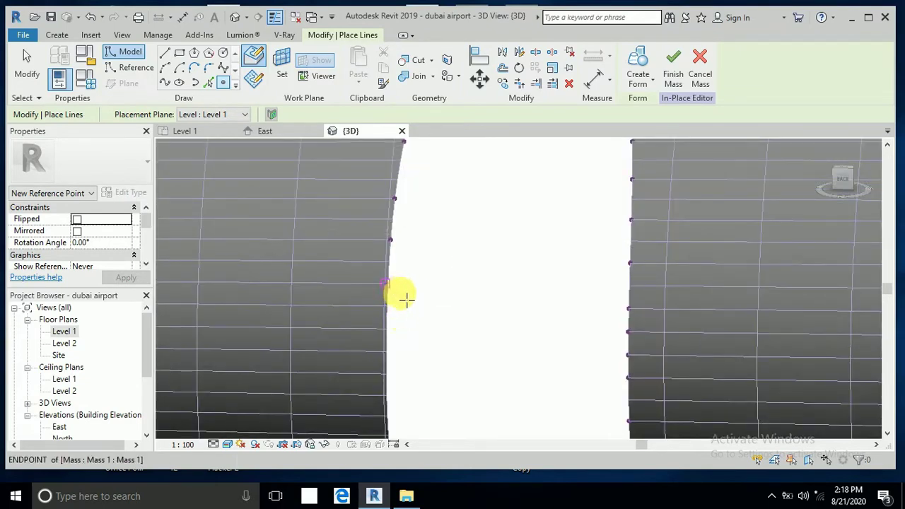
{"action": "scroll", "coordinate": [398, 287], "scroll_direction": "up", "scroll_amount": 2}
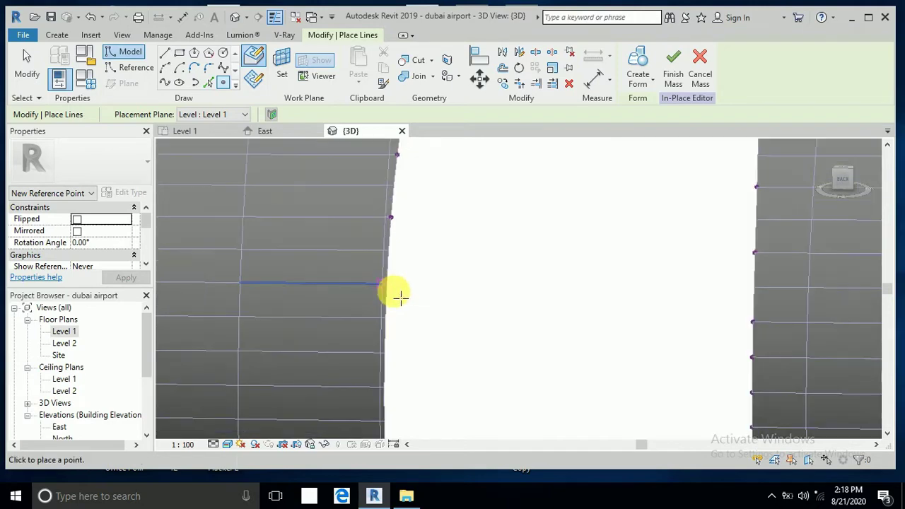
{"action": "scroll", "coordinate": [397, 291], "scroll_direction": "up", "scroll_amount": 2}
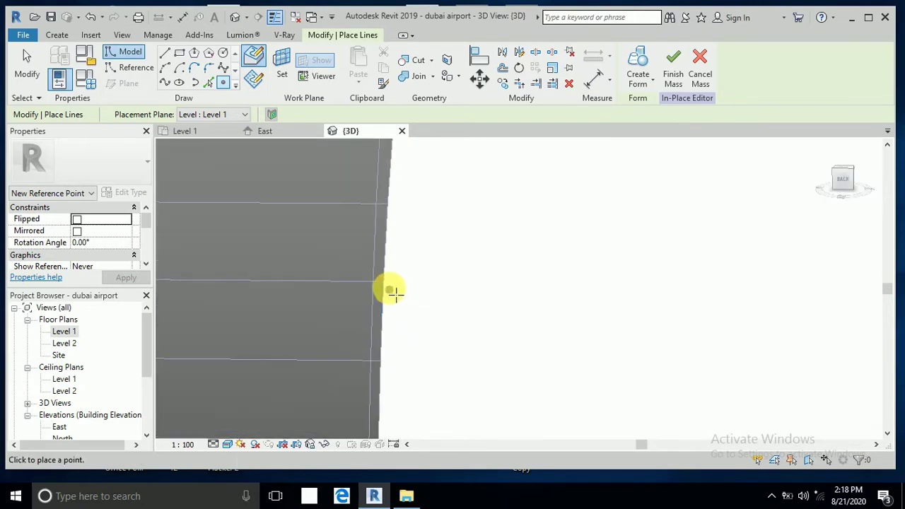
{"action": "left_click", "coordinate": [393, 290]}
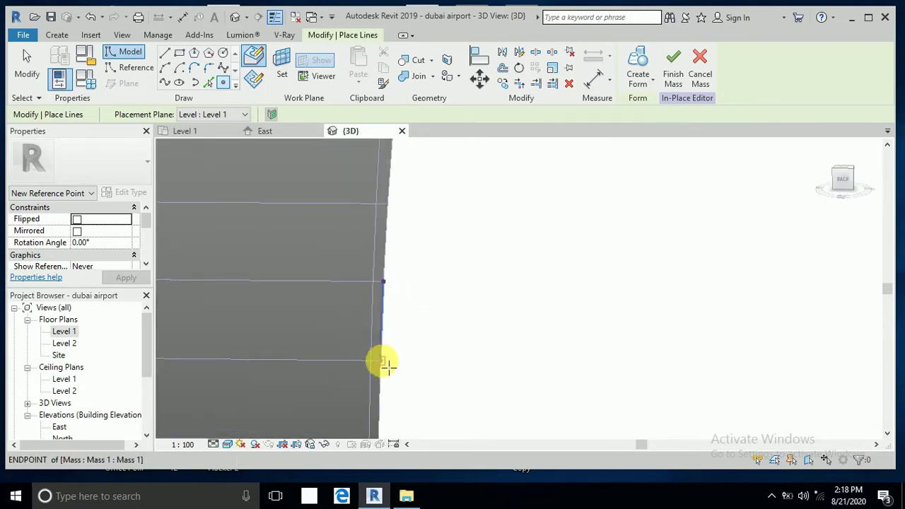
{"action": "left_click", "coordinate": [409, 256]}
{"action": "scroll", "coordinate": [410, 257], "scroll_direction": "down", "scroll_amount": 2}
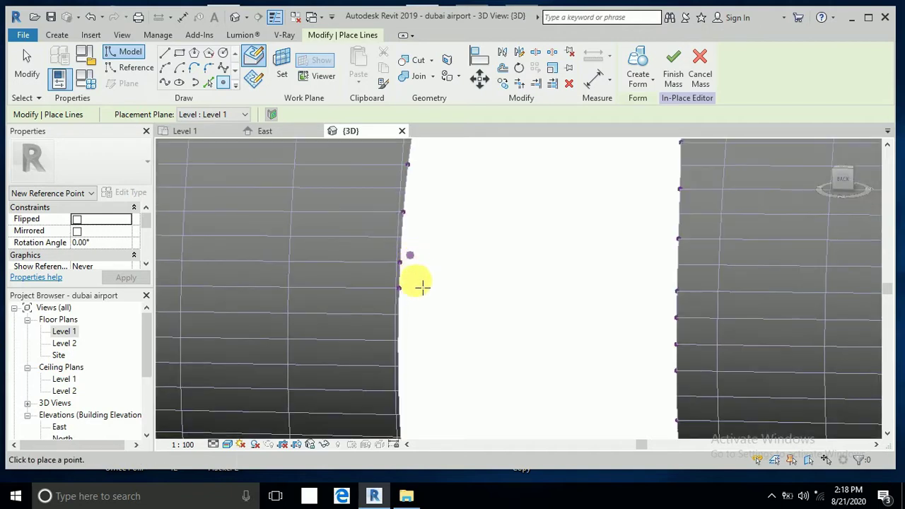
{"action": "scroll", "coordinate": [418, 308], "scroll_direction": "down", "scroll_amount": 1}
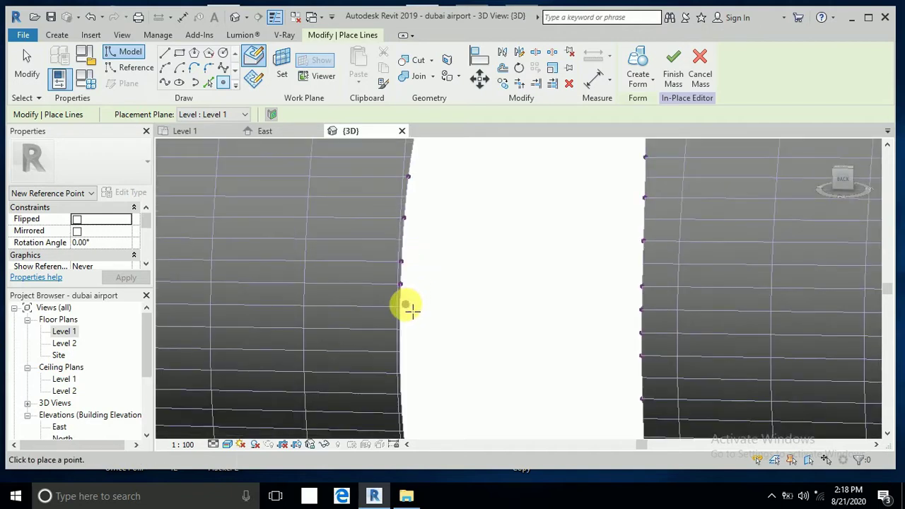
Place four more reference points at consecutive grid endpoints along the lower part of the first rib's inner edge
{"action": "scroll", "coordinate": [410, 311], "scroll_direction": "up", "scroll_amount": 3}
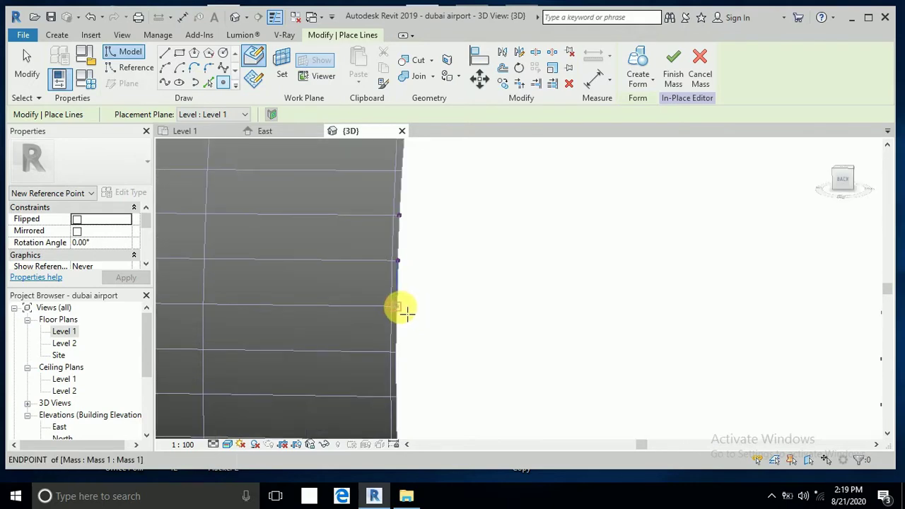
{"action": "left_click", "coordinate": [407, 313]}
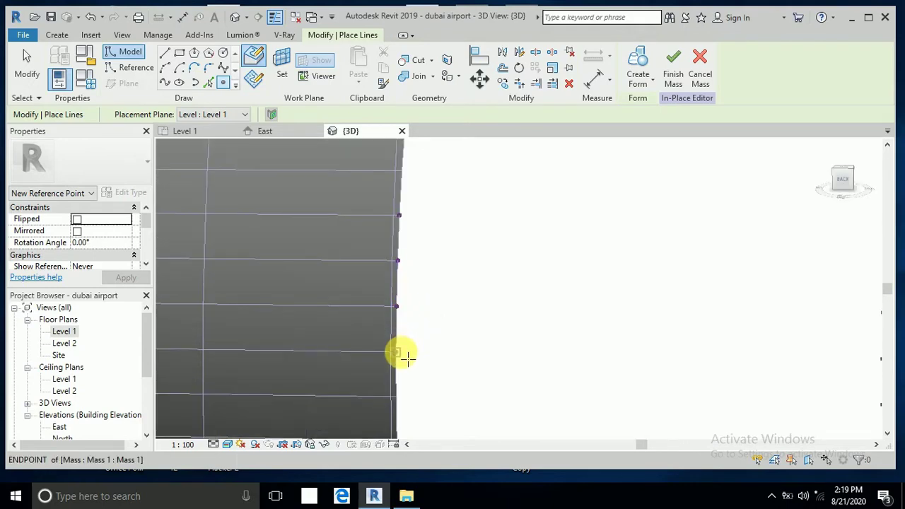
{"action": "left_click", "coordinate": [408, 358]}
{"action": "left_click", "coordinate": [406, 401]}
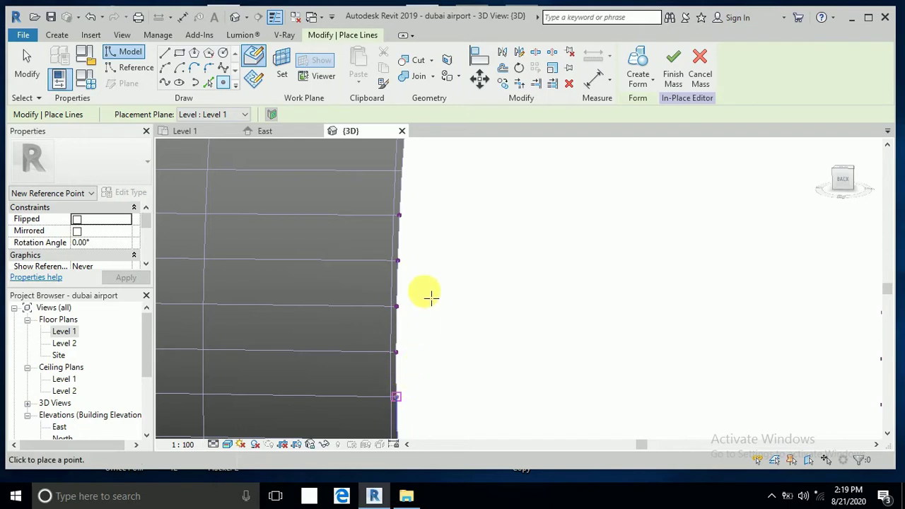
{"action": "scroll", "coordinate": [422, 345], "scroll_direction": "down", "scroll_amount": 1}
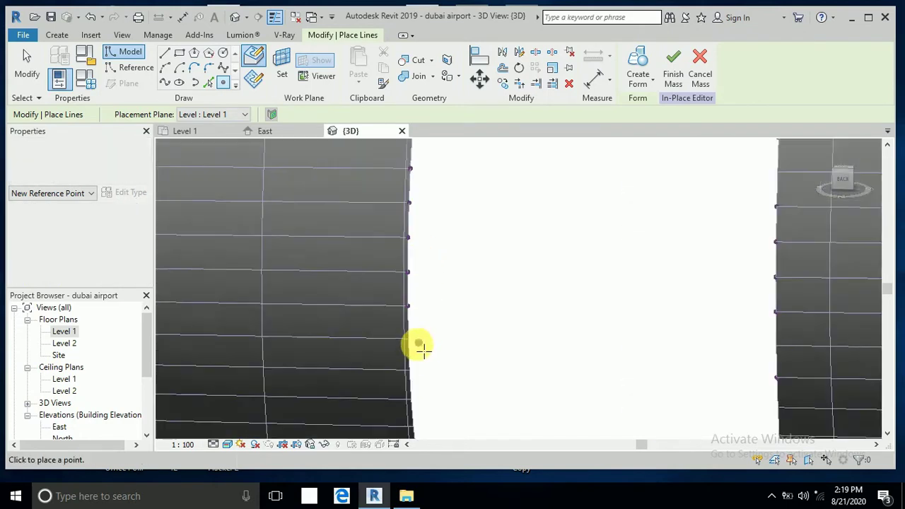
{"action": "scroll", "coordinate": [417, 344], "scroll_direction": "up", "scroll_amount": 1}
{"action": "left_click", "coordinate": [413, 342]}
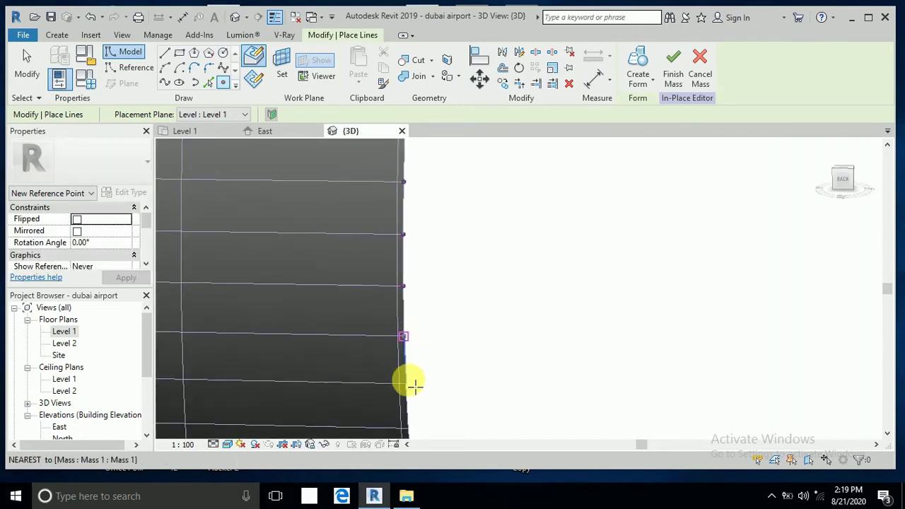
Place the remaining reference points down to the first rib's foot corner and end point placement
{"action": "middle_click_drag", "start_coordinate": [434, 394], "coordinate": [424, 307]}
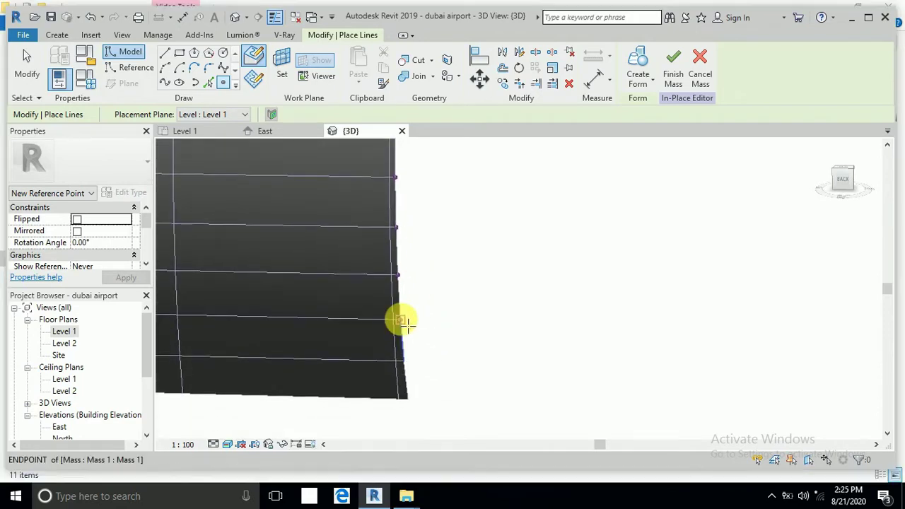
{"action": "left_click", "coordinate": [399, 319]}
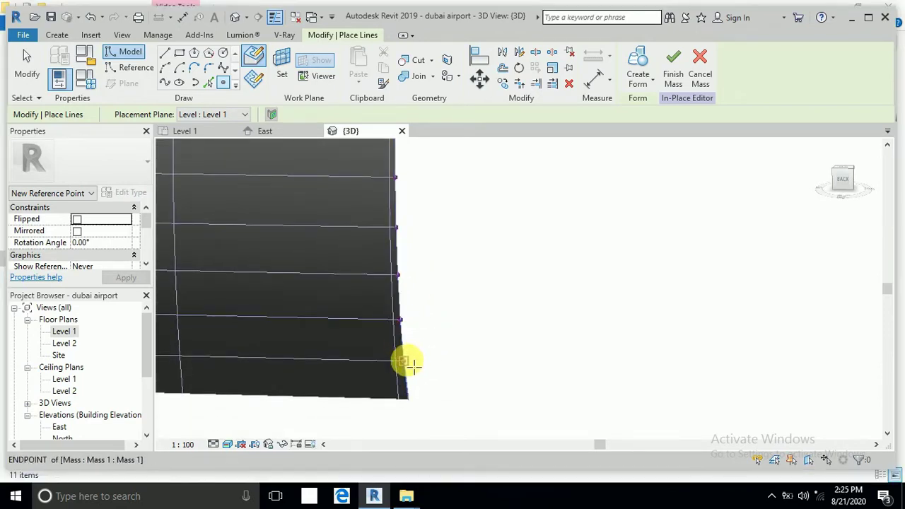
{"action": "left_click", "coordinate": [413, 365]}
{"action": "left_click", "coordinate": [417, 404]}
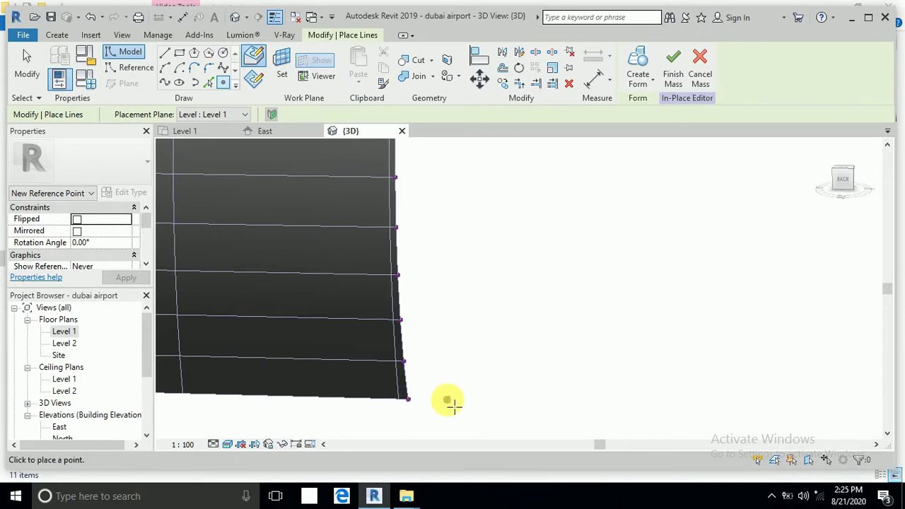
{"action": "left_click", "coordinate": [30, 74]}
Delete the misplaced reference point that sits inside the second rib's surface instead of on its curved edge
{"action": "scroll", "coordinate": [375, 364], "scroll_direction": "down", "scroll_amount": 2}
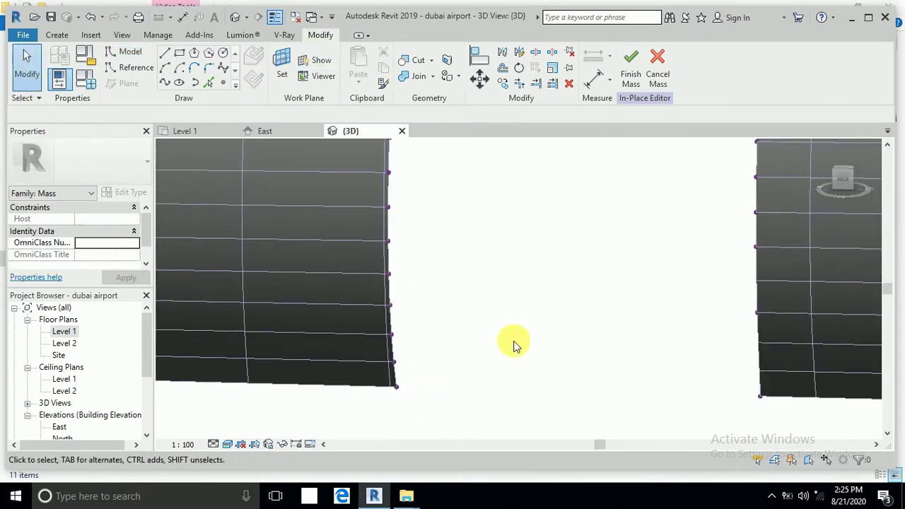
{"action": "middle_click_drag", "start_coordinate": [512, 344], "coordinate": [549, 359], "text": "shift"}
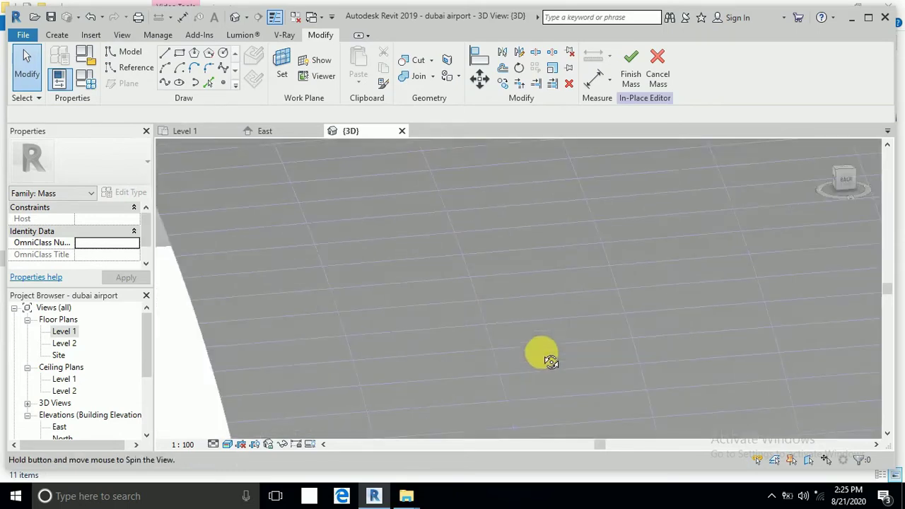
{"action": "scroll", "coordinate": [444, 361], "scroll_direction": "down", "scroll_amount": 4}
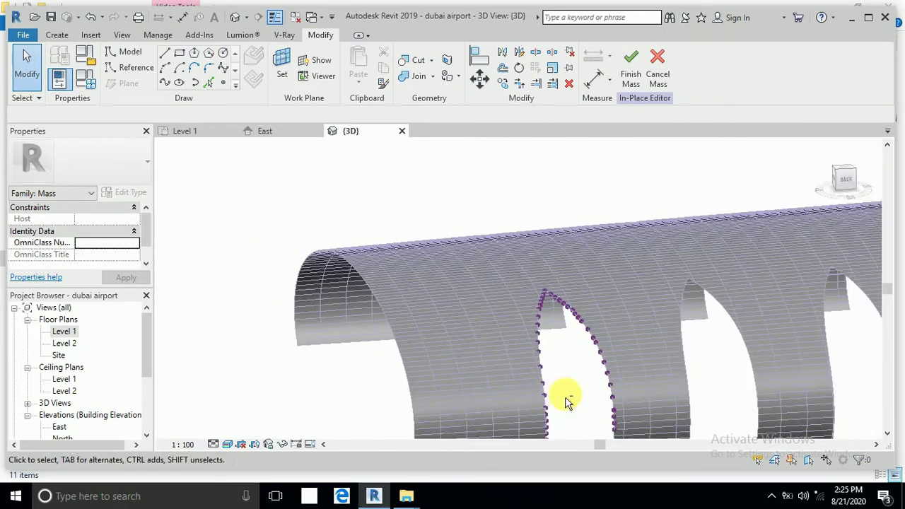
{"action": "middle_click_drag", "start_coordinate": [565, 396], "coordinate": [602, 313], "text": "shift"}
{"action": "scroll", "coordinate": [651, 327], "scroll_direction": "up", "scroll_amount": 5}
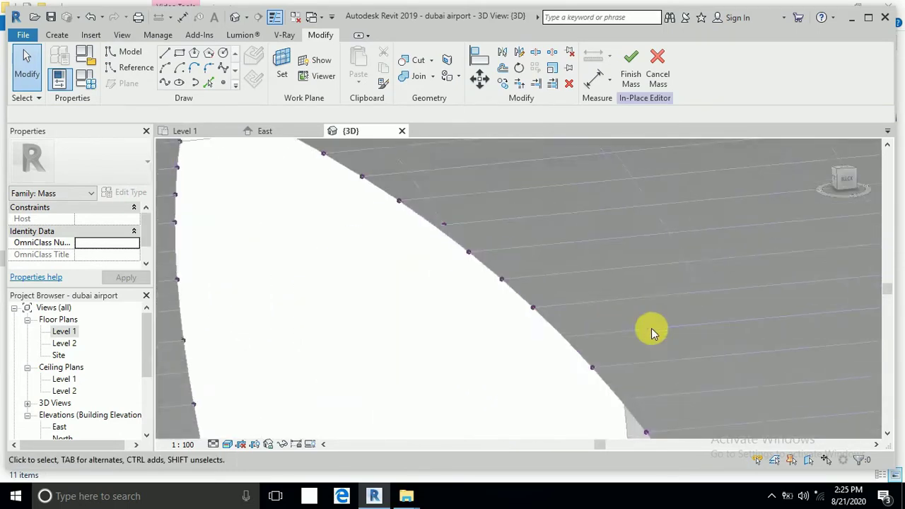
{"action": "middle_click_drag", "start_coordinate": [651, 328], "coordinate": [470, 322], "text": "shift"}
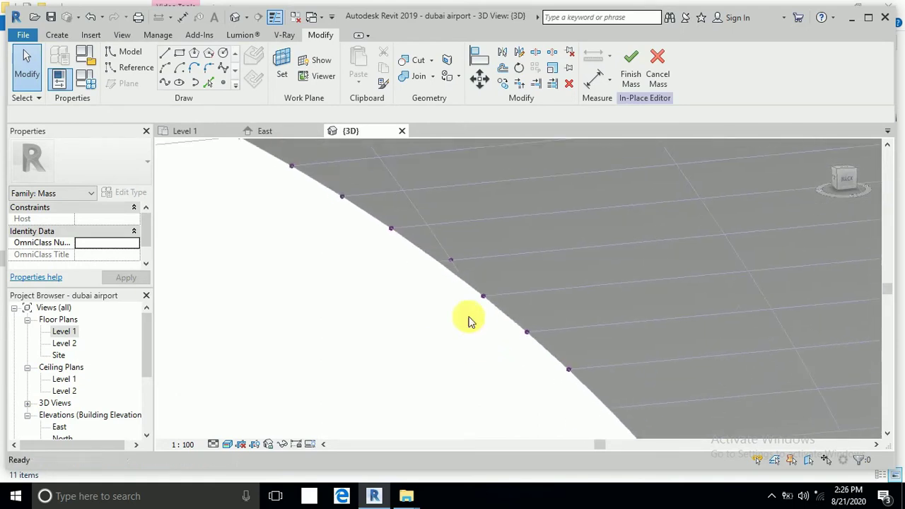
{"action": "scroll", "coordinate": [450, 261], "scroll_direction": "up", "scroll_amount": 4}
{"action": "left_click", "coordinate": [466, 270]}
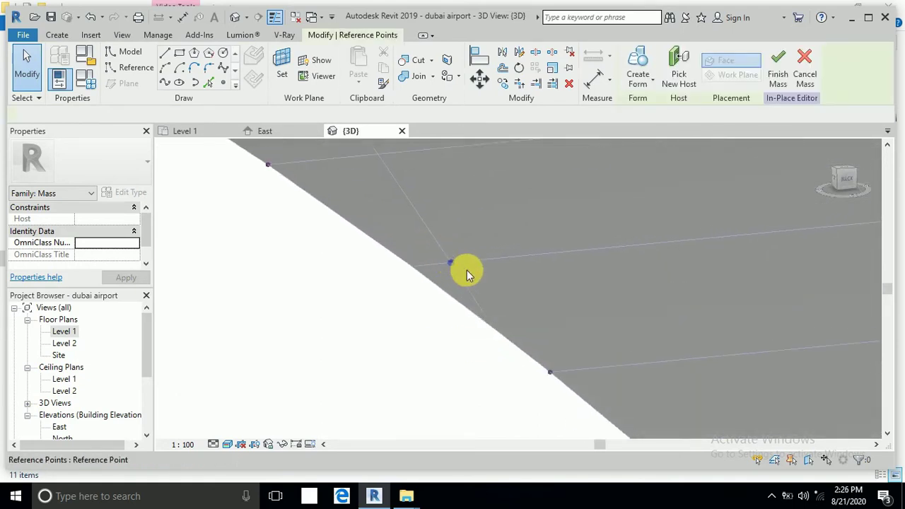
{"action": "key", "text": "Escape"}
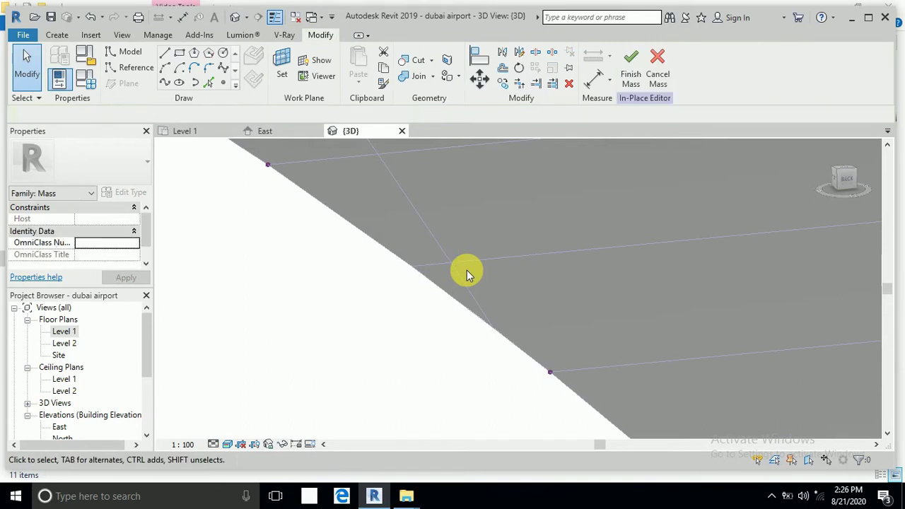
Place a replacement reference point where the same grid line ends on the second rib's edge
{"action": "left_click", "coordinate": [223, 83]}
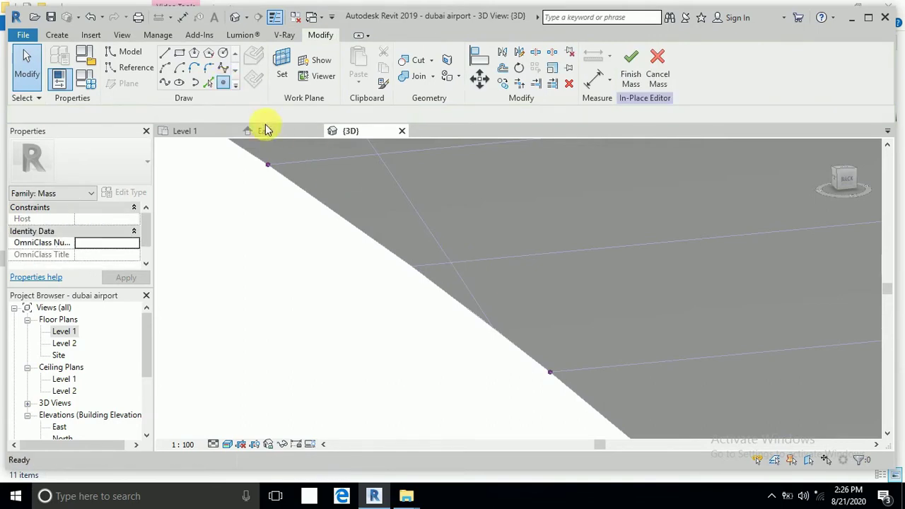
{"action": "left_click", "coordinate": [419, 271]}
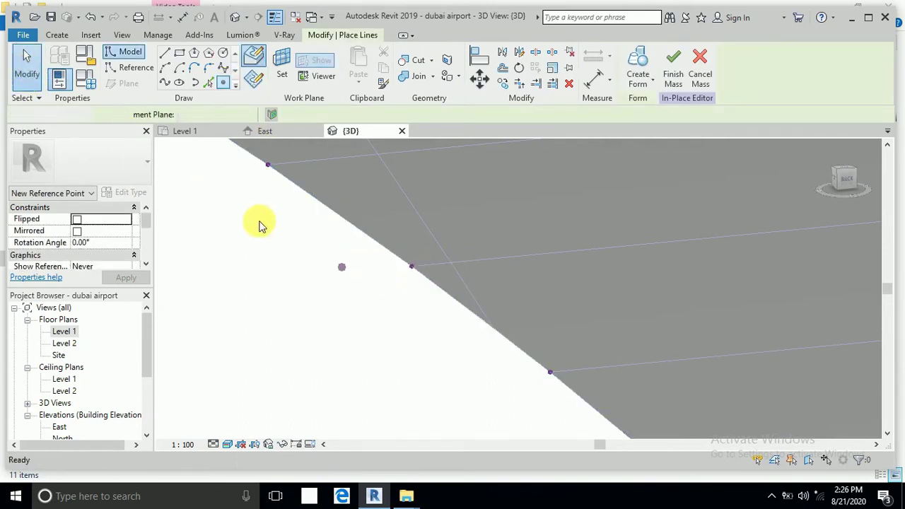
{"action": "key", "text": "Escape"}
Draw a spline through the eleven reference points running from the gap's pointed tip down the second rib's edge
{"action": "scroll", "coordinate": [458, 305], "scroll_direction": "down", "scroll_amount": 4}
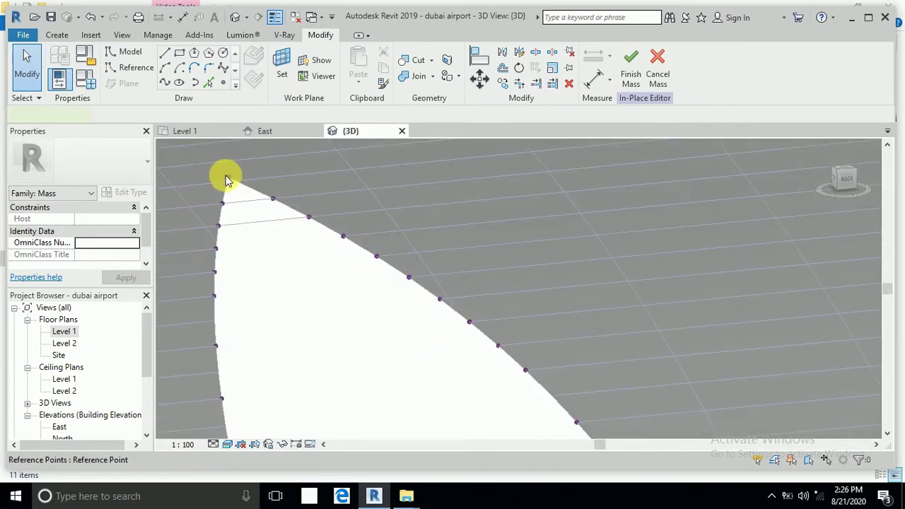
{"action": "left_click", "coordinate": [226, 180]}
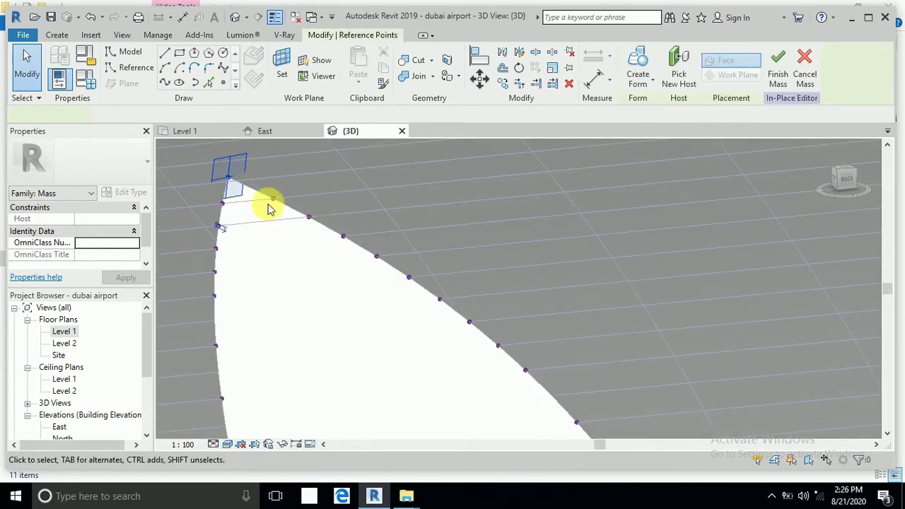
{"action": "left_click", "coordinate": [309, 219], "text": "ctrl"}
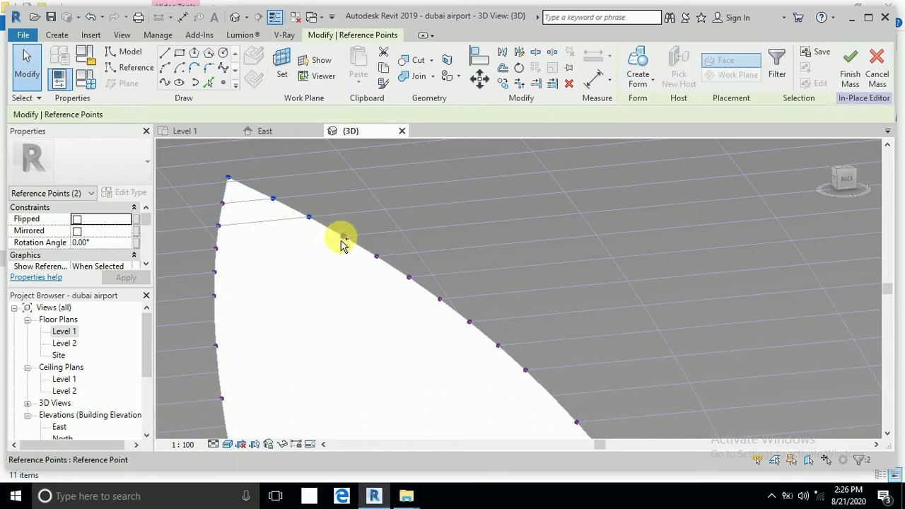
{"action": "left_click", "coordinate": [343, 238], "text": "ctrl"}
{"action": "left_click", "coordinate": [377, 257], "text": "ctrl"}
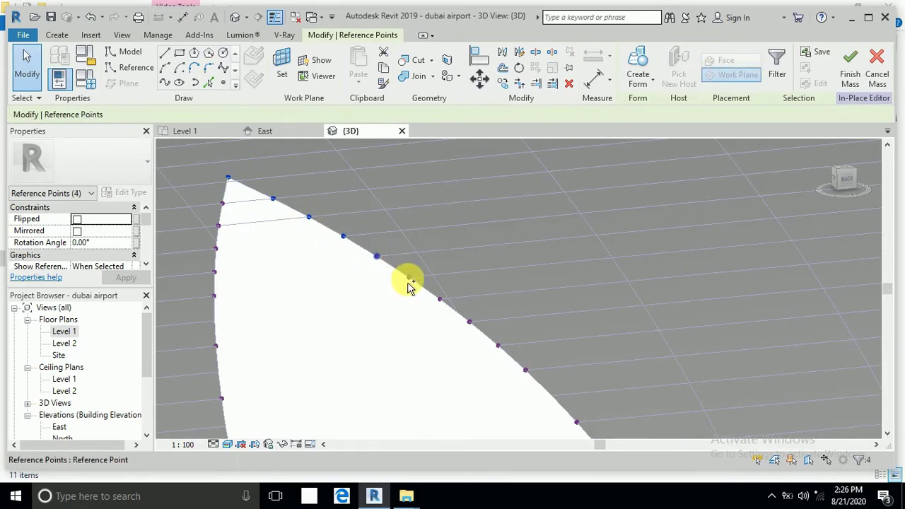
{"action": "left_click", "coordinate": [409, 279], "text": "ctrl"}
{"action": "left_click", "coordinate": [439, 301], "text": "ctrl"}
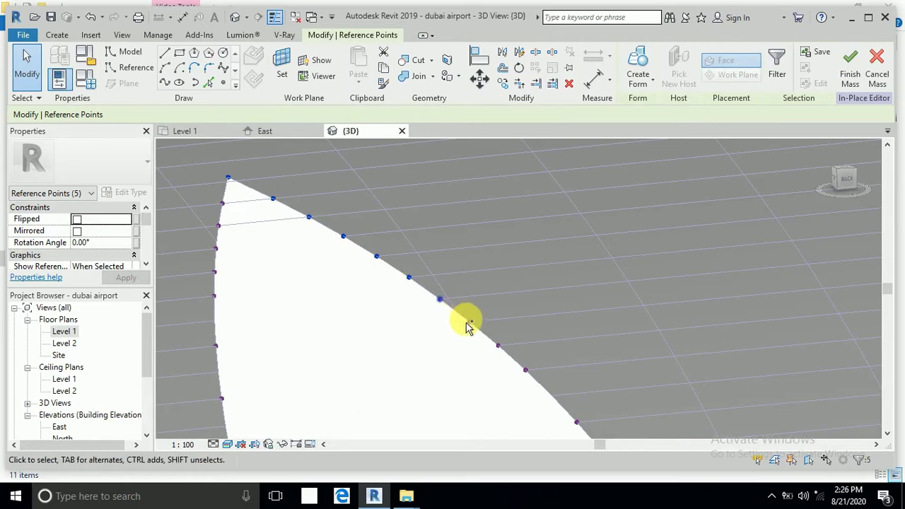
{"action": "left_click", "coordinate": [470, 325], "text": "ctrl"}
{"action": "left_click", "coordinate": [498, 347], "text": "ctrl"}
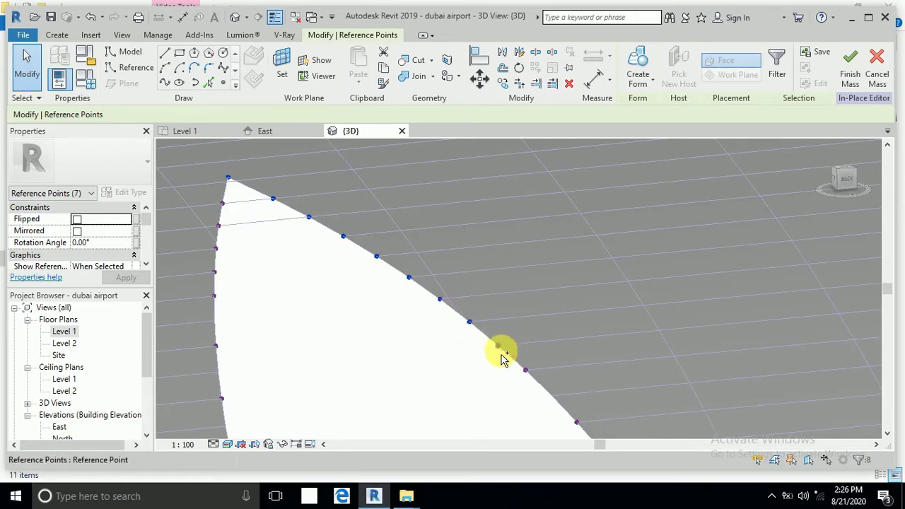
{"action": "left_click", "coordinate": [524, 371], "text": "ctrl"}
{"action": "left_click", "coordinate": [576, 425], "text": "ctrl"}
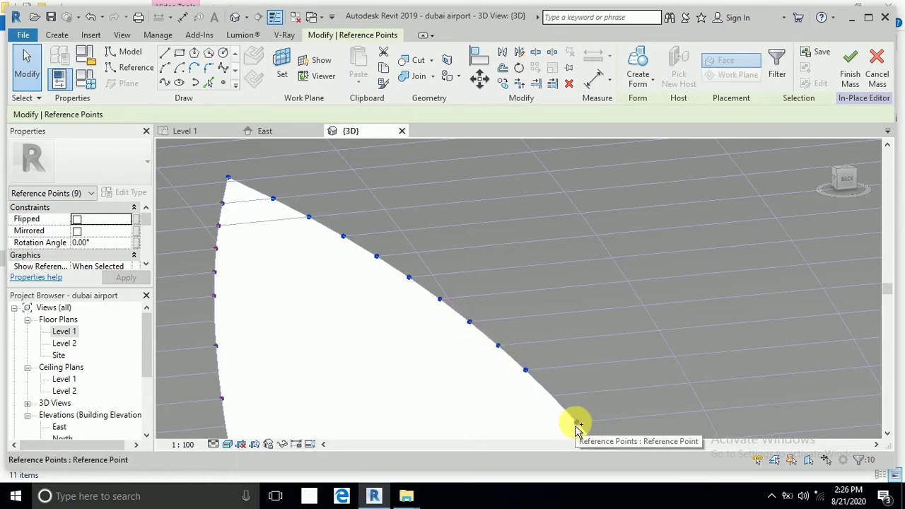
{"action": "left_click", "coordinate": [166, 83]}
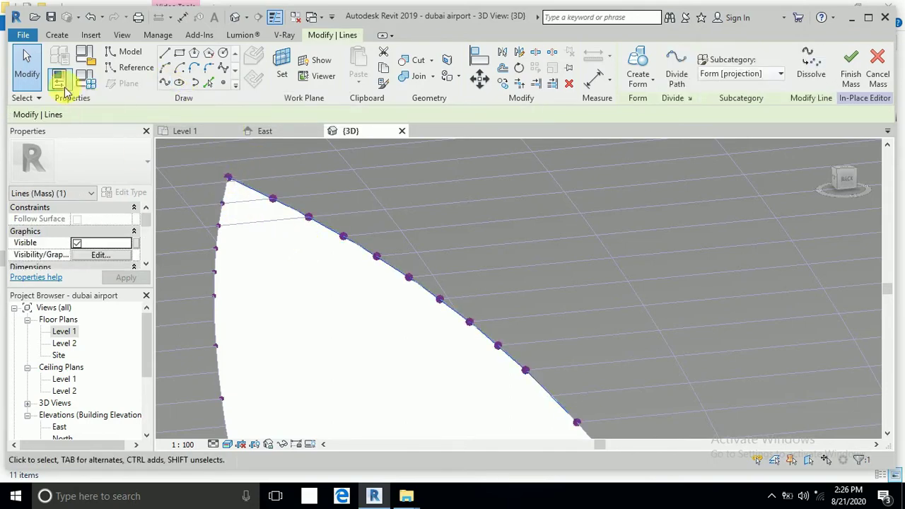
{"action": "left_click", "coordinate": [26, 63]}
{"action": "key", "text": "Escape"}
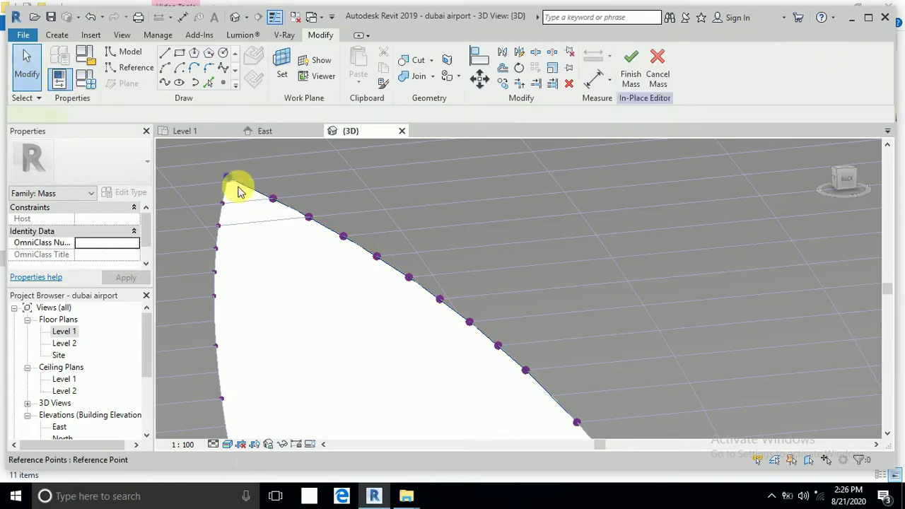
Select the reference point at the gap's pointed tip
{"action": "left_click", "coordinate": [239, 187]}
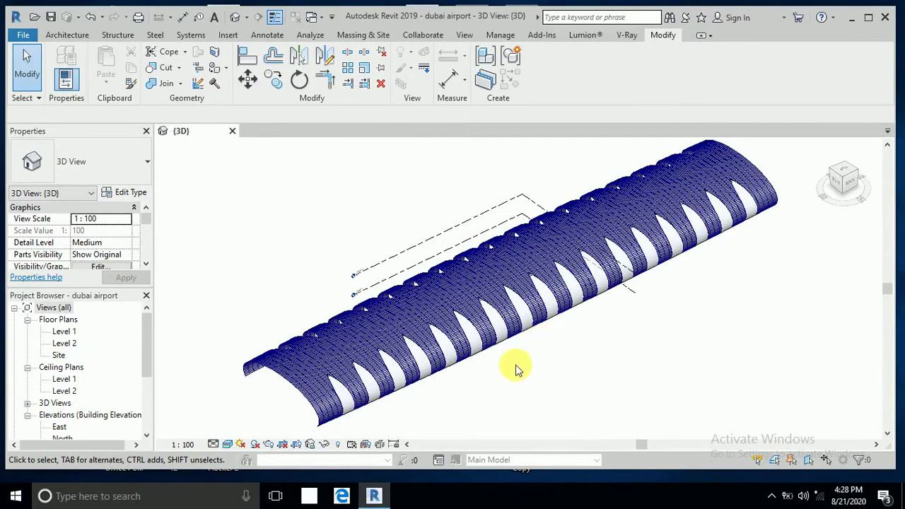
Examine the panelled roof and the mass surfaces filling the gaps between its ribs from both sides
{"action": "scroll", "coordinate": [384, 412], "scroll_direction": "up", "scroll_amount": 2}
{"action": "middle_click_drag", "start_coordinate": [384, 412], "coordinate": [656, 319]}
{"action": "scroll", "coordinate": [457, 361], "scroll_direction": "up", "scroll_amount": 3}
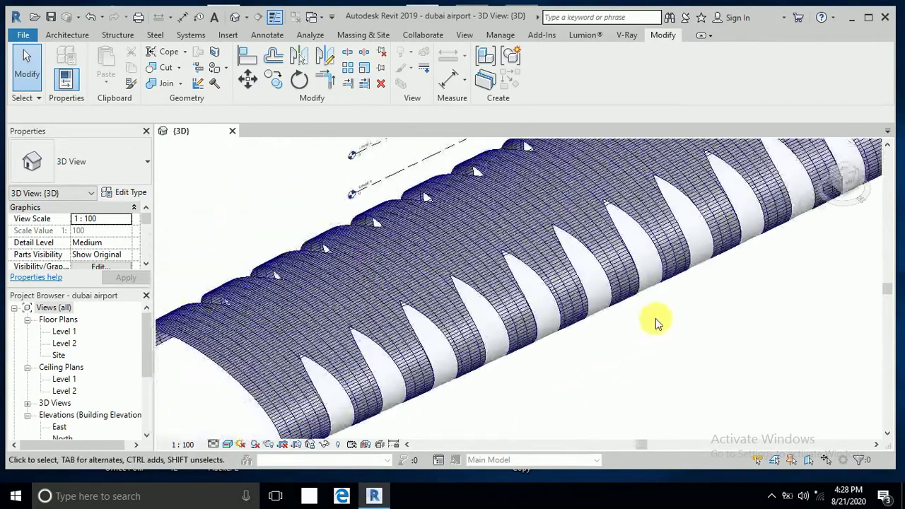
{"action": "middle_click_drag", "start_coordinate": [452, 340], "coordinate": [638, 248], "text": "shift"}
{"action": "middle_click_drag", "start_coordinate": [504, 388], "coordinate": [516, 297], "text": "shift"}
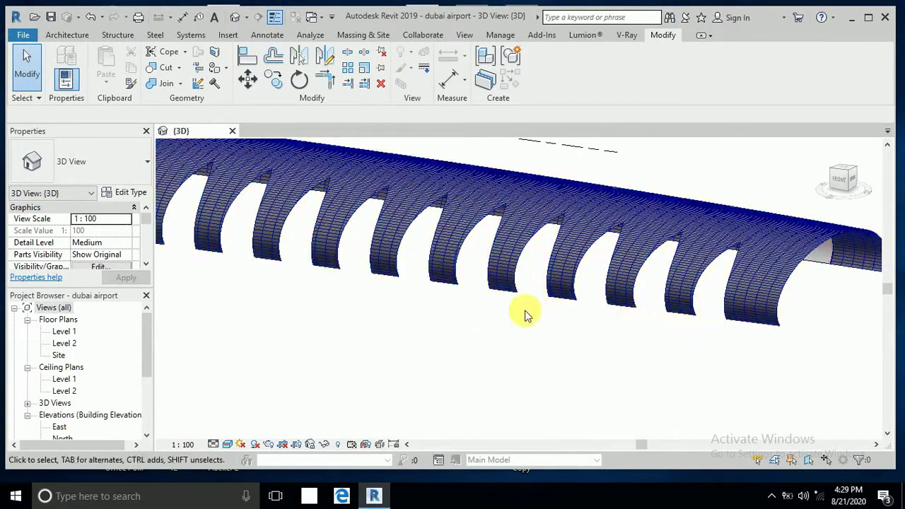
{"action": "middle_click_drag", "start_coordinate": [583, 327], "coordinate": [405, 313], "text": "shift"}
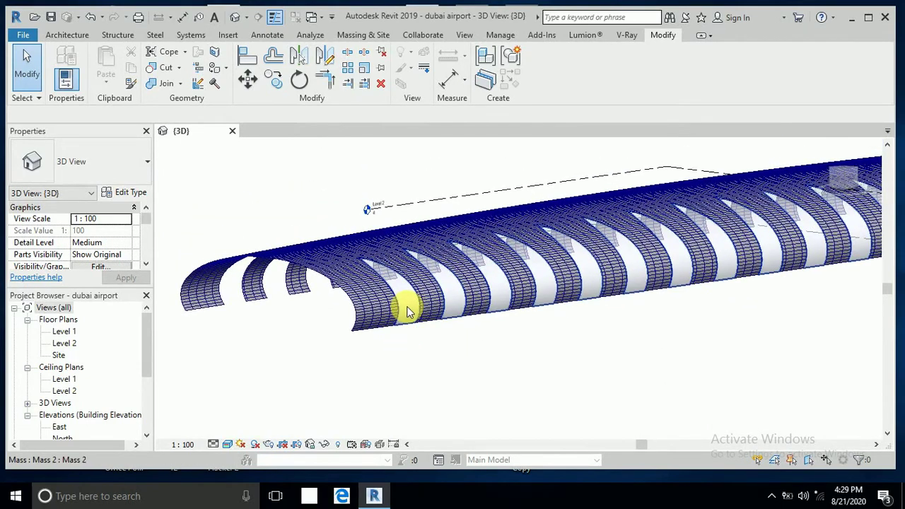
{"action": "left_click", "coordinate": [461, 361]}
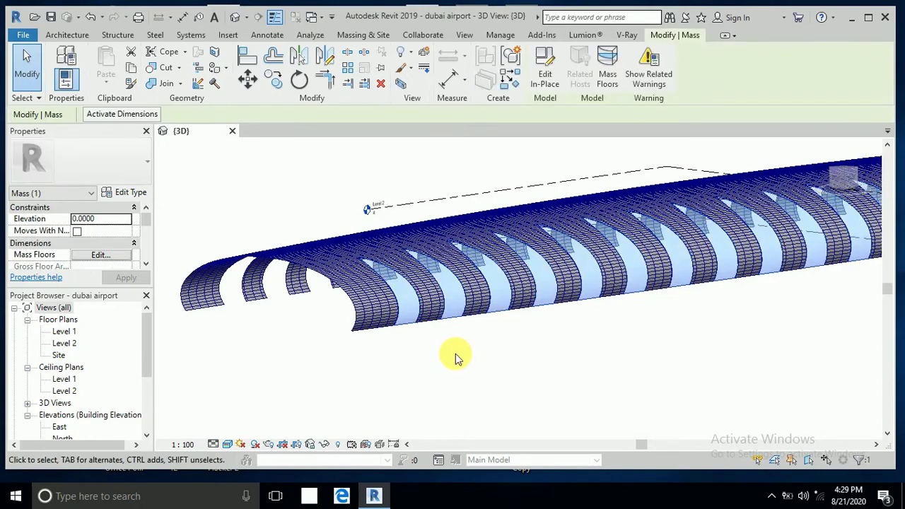
{"action": "middle_click_drag", "start_coordinate": [454, 353], "coordinate": [445, 387]}
{"action": "scroll", "coordinate": [455, 347], "scroll_direction": "down", "scroll_amount": 4}
{"action": "left_click", "coordinate": [443, 374]}
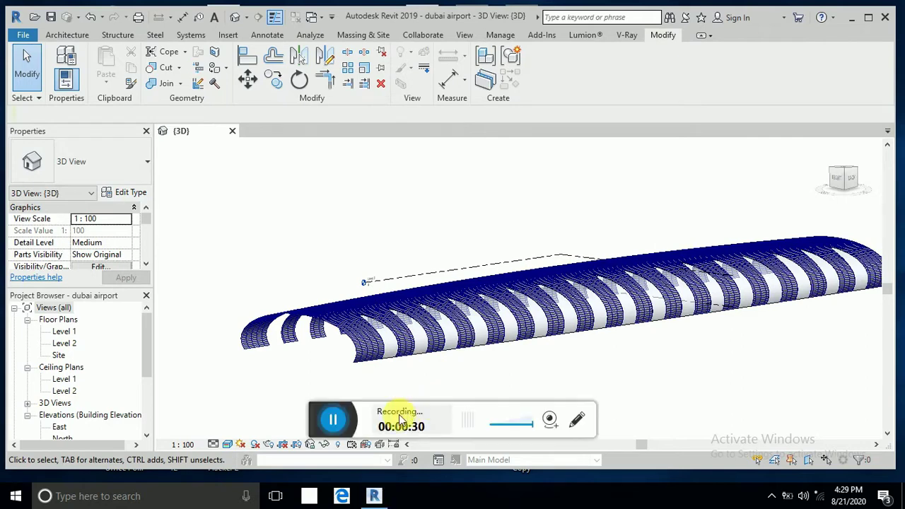
{"action": "left_click", "coordinate": [342, 421]}
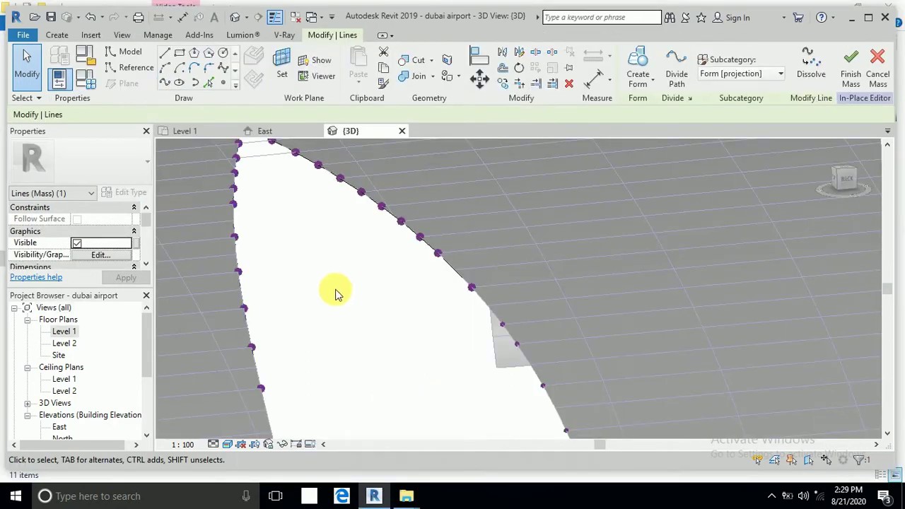
Draw a spline through the fourteen reference points running down the lower part of the first rib's edge to its foot corner
{"action": "middle_click_drag", "start_coordinate": [335, 293], "coordinate": [361, 234]}
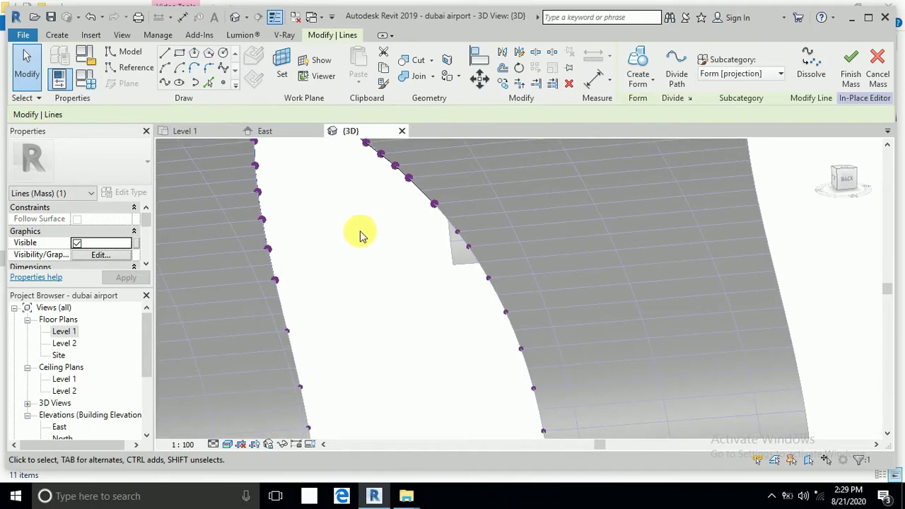
{"action": "scroll", "coordinate": [361, 234], "scroll_direction": "down", "scroll_amount": 2}
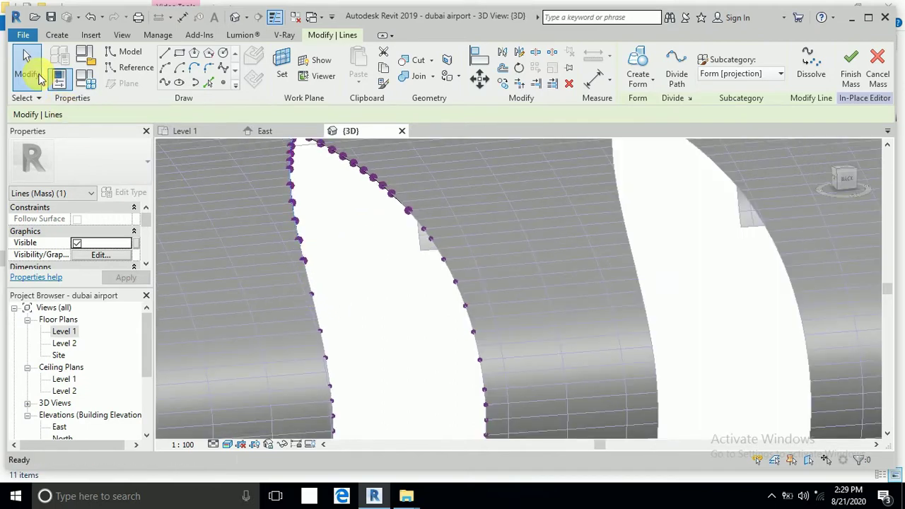
{"action": "left_click", "coordinate": [28, 70]}
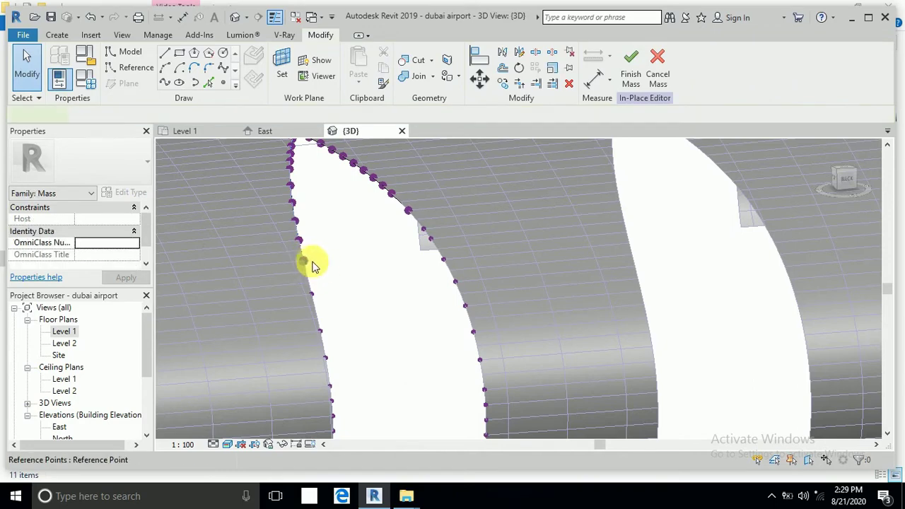
{"action": "left_click", "coordinate": [312, 262]}
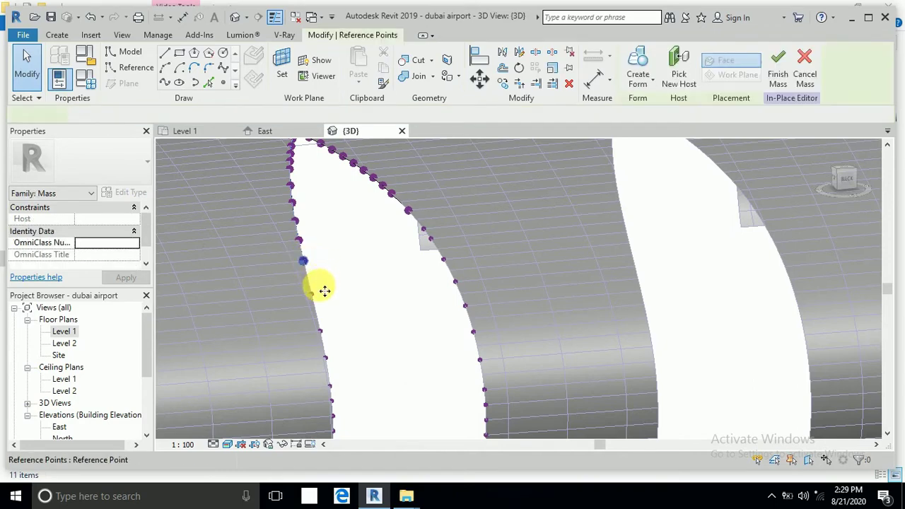
{"action": "left_click", "coordinate": [319, 331], "text": "ctrl"}
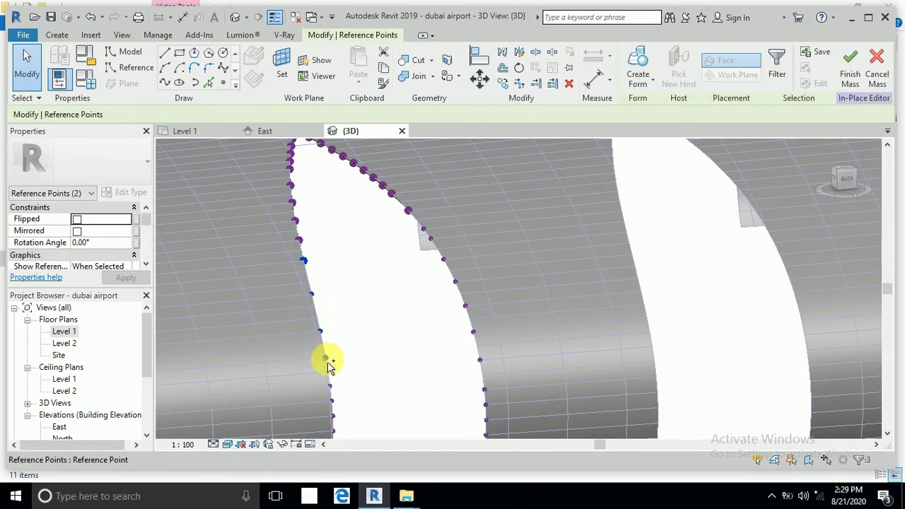
{"action": "left_click", "coordinate": [325, 358], "text": "ctrl"}
{"action": "left_click", "coordinate": [332, 401], "text": "ctrl"}
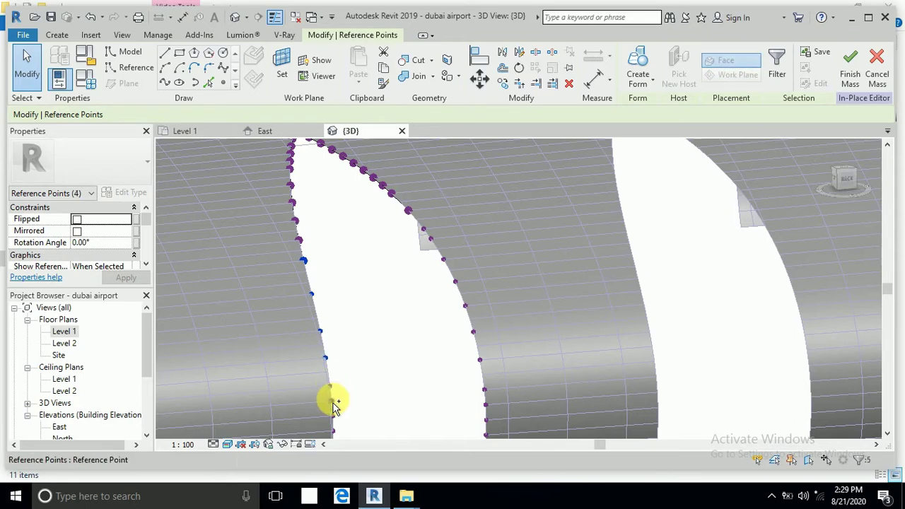
{"action": "left_click", "coordinate": [337, 418], "text": "ctrl"}
{"action": "left_click", "coordinate": [333, 429], "text": "ctrl"}
{"action": "left_click", "coordinate": [332, 435], "text": "ctrl"}
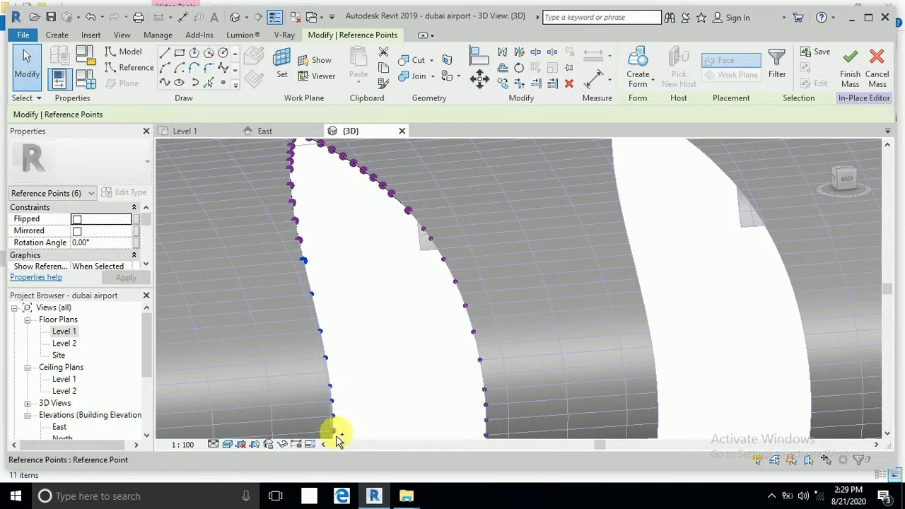
{"action": "middle_click_drag", "start_coordinate": [368, 389], "coordinate": [384, 255]}
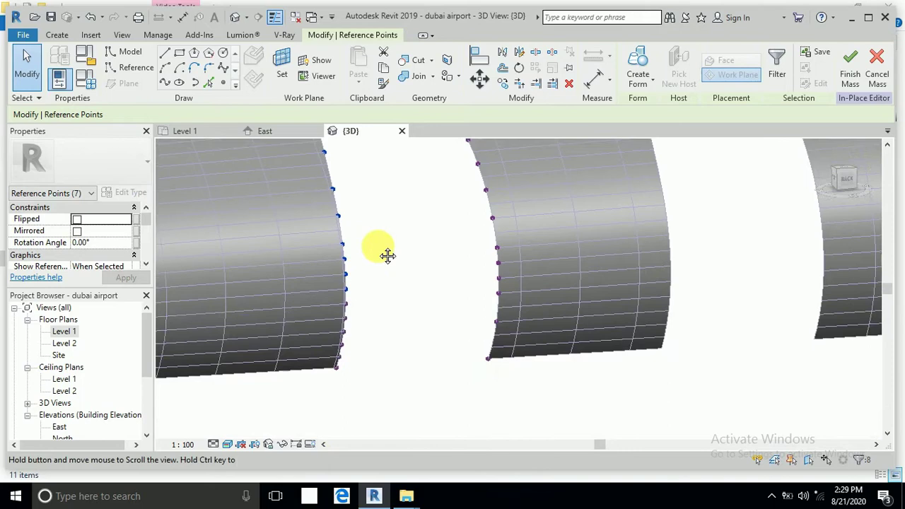
{"action": "left_click", "coordinate": [346, 314], "text": "ctrl"}
{"action": "left_click", "coordinate": [347, 326], "text": "ctrl"}
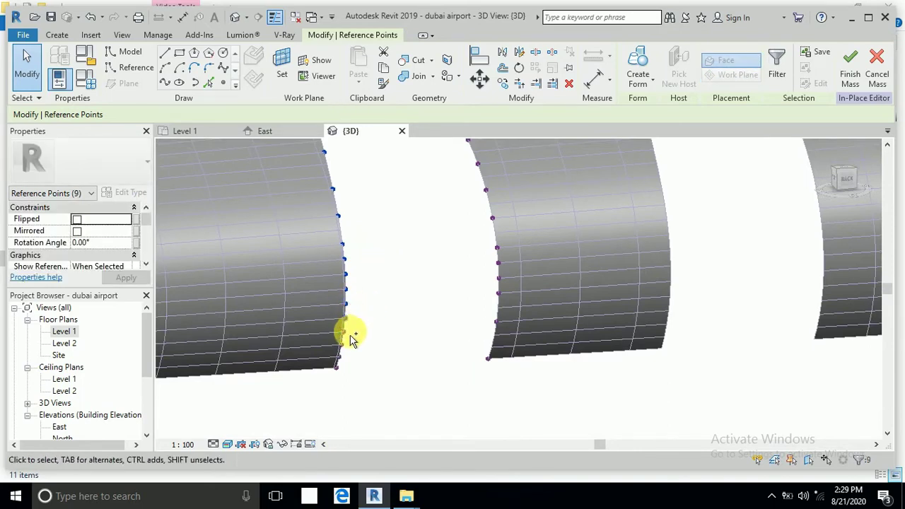
{"action": "left_click", "coordinate": [345, 343], "text": "ctrl"}
{"action": "left_click", "coordinate": [340, 349], "text": "ctrl"}
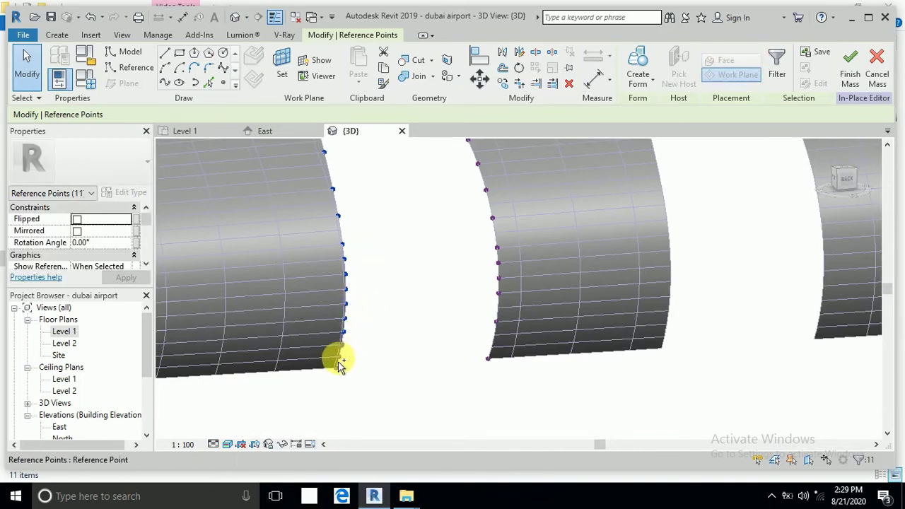
{"action": "left_click", "coordinate": [339, 363], "text": "ctrl"}
{"action": "left_click", "coordinate": [337, 366], "text": "ctrl"}
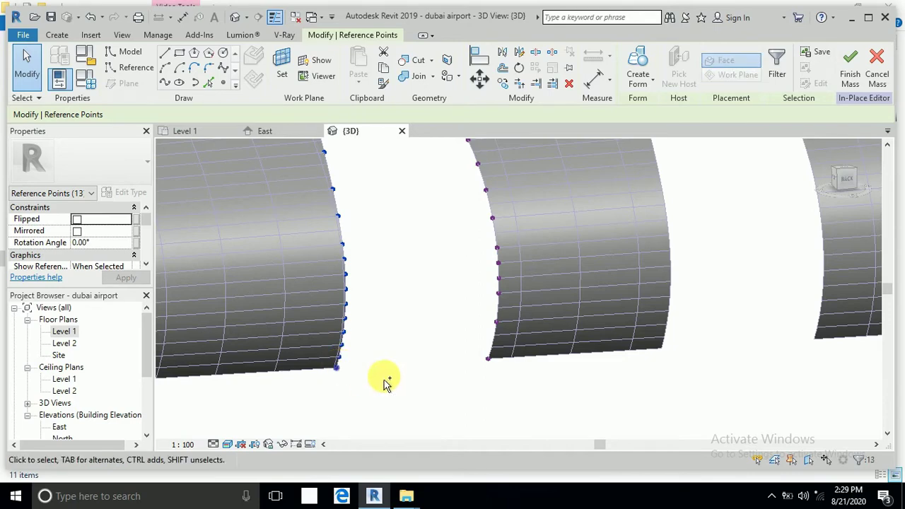
{"action": "left_click", "coordinate": [163, 84]}
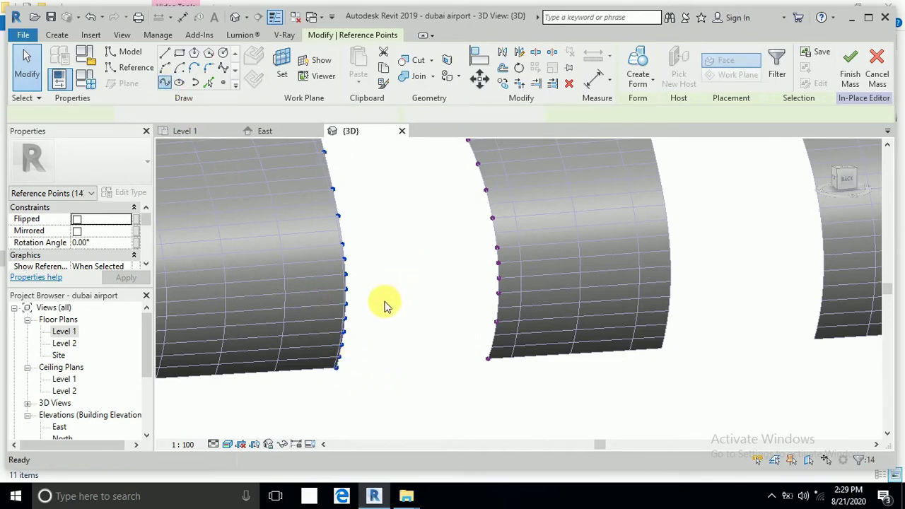
Draw a spline through the fourteen reference points continuing down the second rib's edge to its foot corner
{"action": "scroll", "coordinate": [385, 361], "scroll_direction": "up", "scroll_amount": 3}
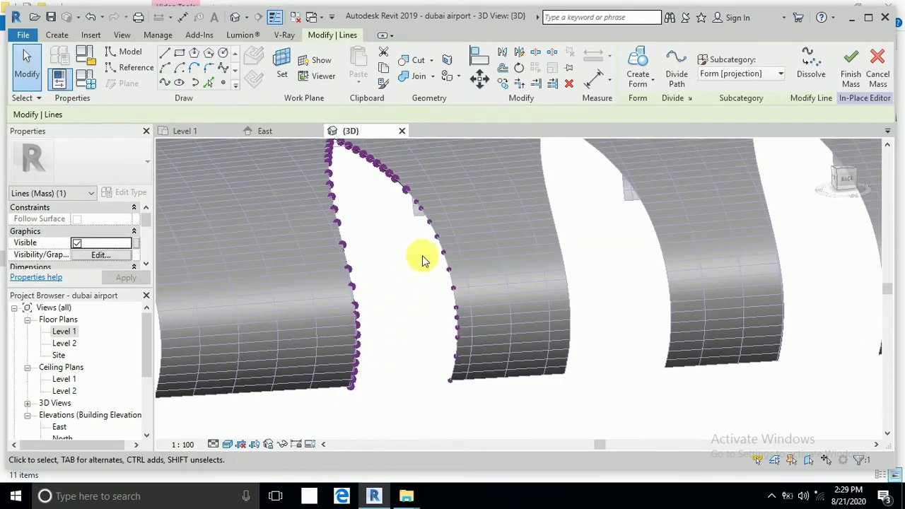
{"action": "left_click", "coordinate": [390, 181]}
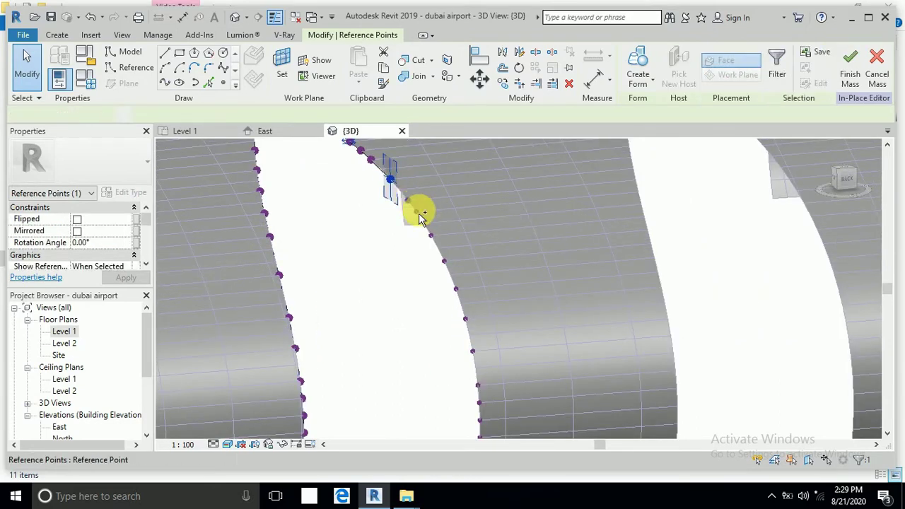
{"action": "left_click", "coordinate": [430, 235], "text": "ctrl"}
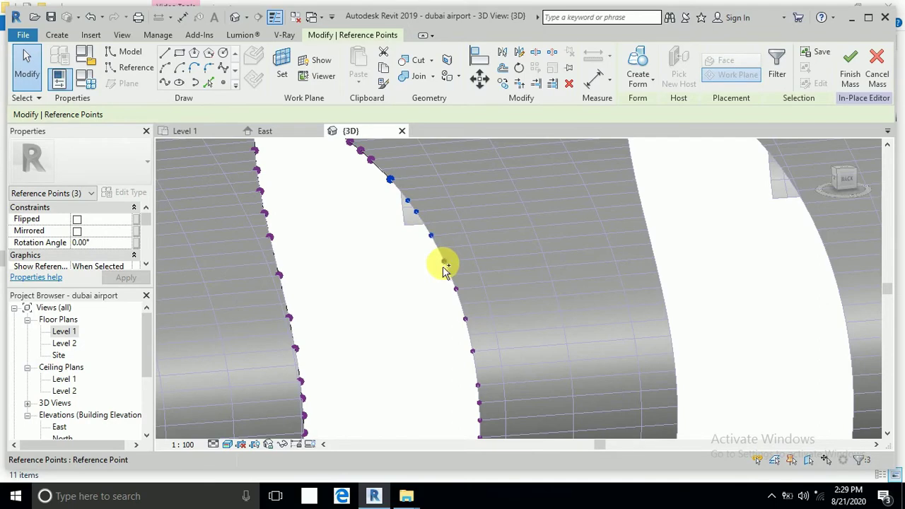
{"action": "left_click", "coordinate": [444, 263], "text": "ctrl"}
{"action": "left_click", "coordinate": [456, 290], "text": "ctrl"}
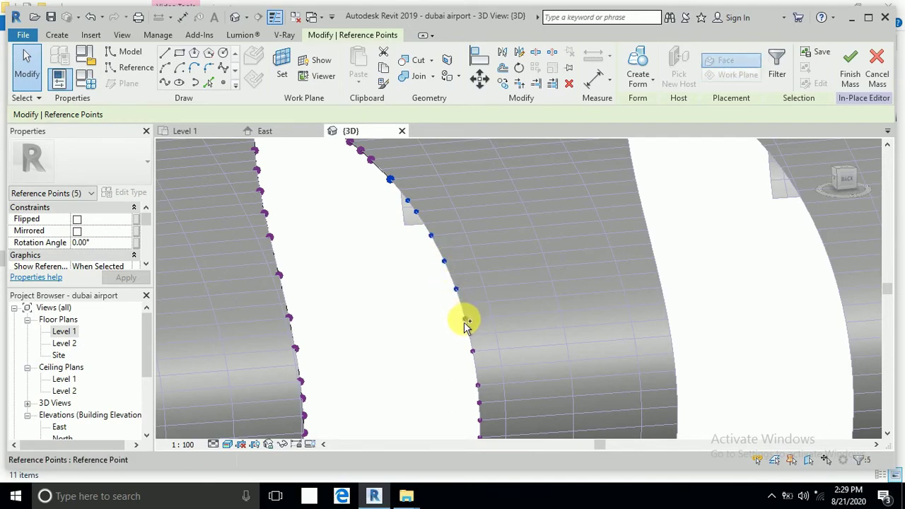
{"action": "left_click", "coordinate": [465, 319], "text": "ctrl"}
{"action": "left_click", "coordinate": [473, 353], "text": "ctrl"}
{"action": "middle_click_drag", "start_coordinate": [469, 359], "coordinate": [480, 247]}
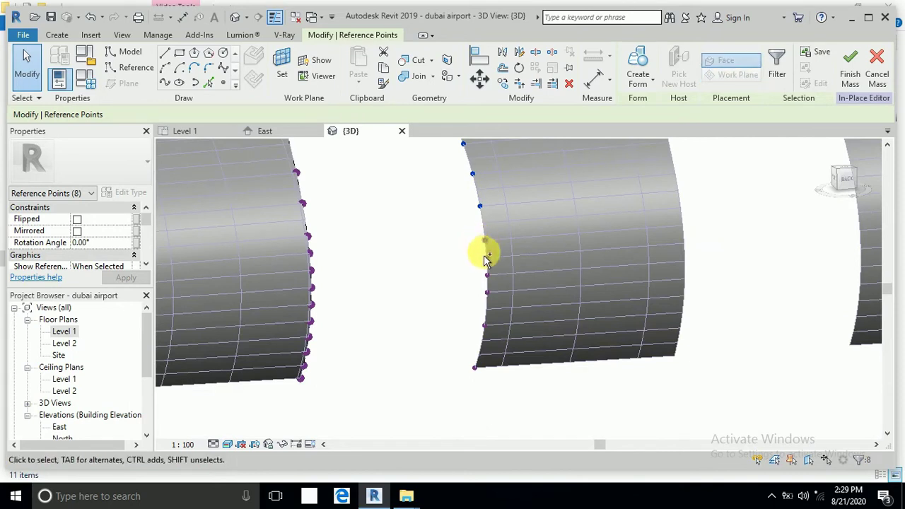
{"action": "left_click", "coordinate": [487, 257], "text": "ctrl"}
{"action": "left_click", "coordinate": [486, 275], "text": "ctrl"}
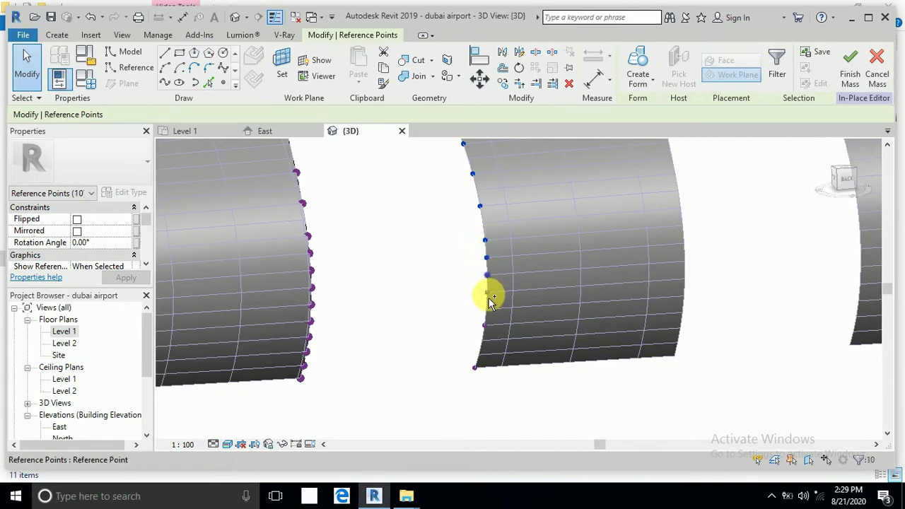
{"action": "left_click", "coordinate": [486, 291], "text": "ctrl"}
{"action": "left_click", "coordinate": [485, 325], "text": "ctrl"}
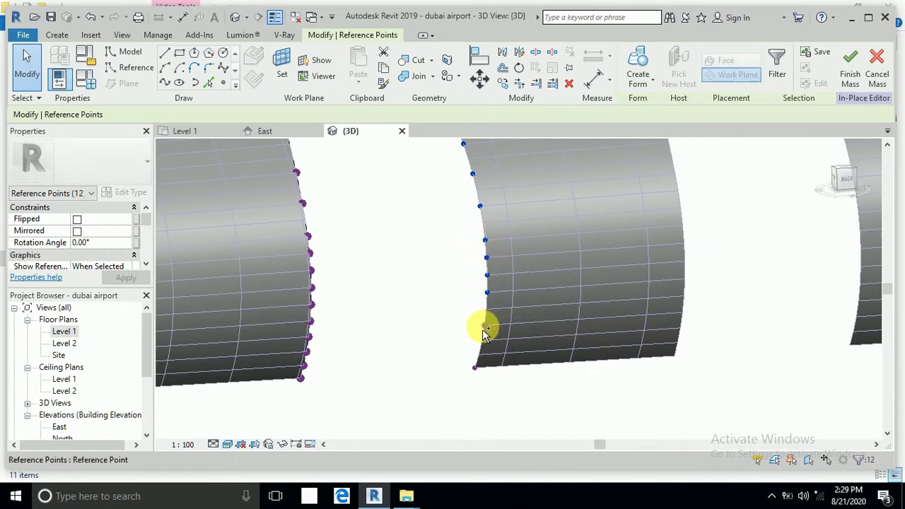
{"action": "left_click", "coordinate": [475, 368], "text": "ctrl"}
{"action": "left_click", "coordinate": [475, 368], "text": "ctrl"}
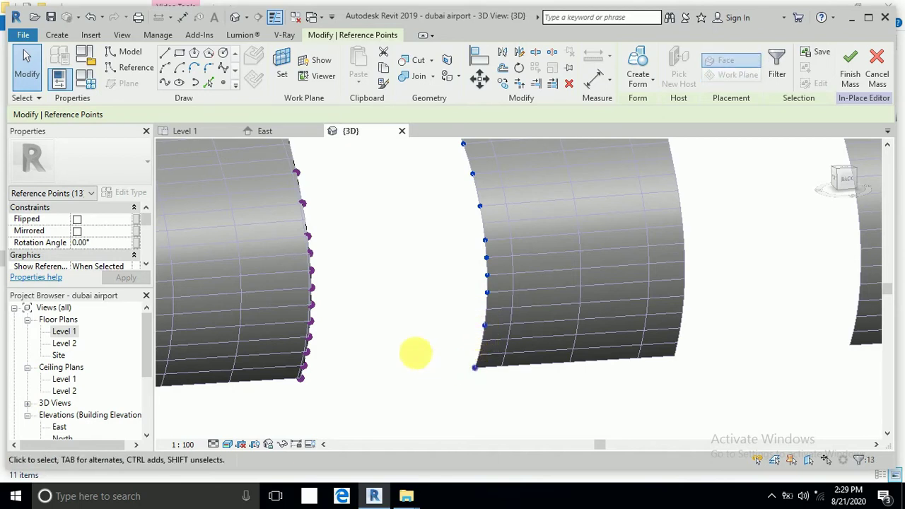
{"action": "left_click", "coordinate": [164, 83]}
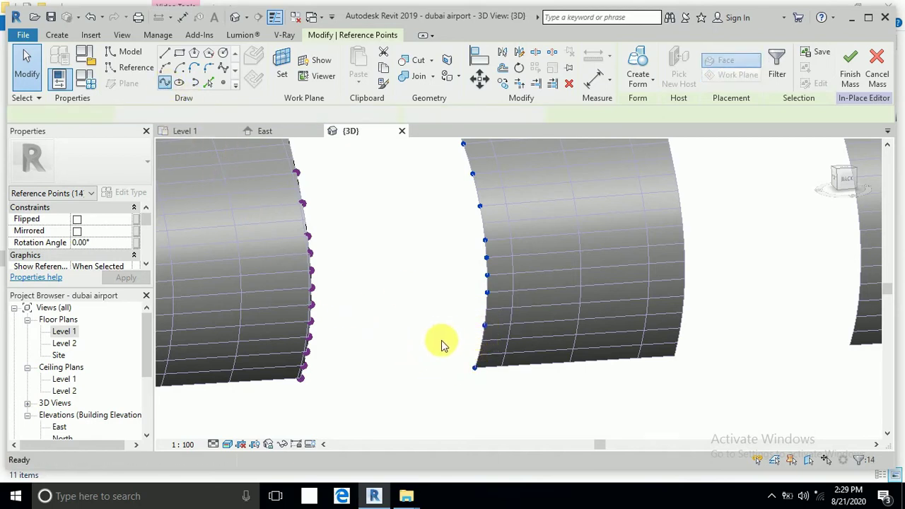
Close the gap's outline with a spline between the foot corner reference points of the first and second ribs
{"action": "left_click", "coordinate": [301, 382]}
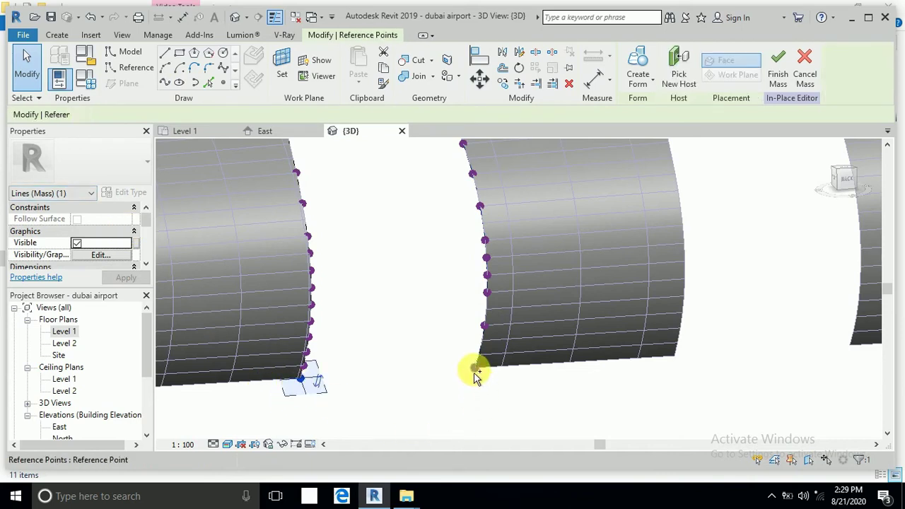
{"action": "left_click", "coordinate": [304, 354], "text": "ctrl"}
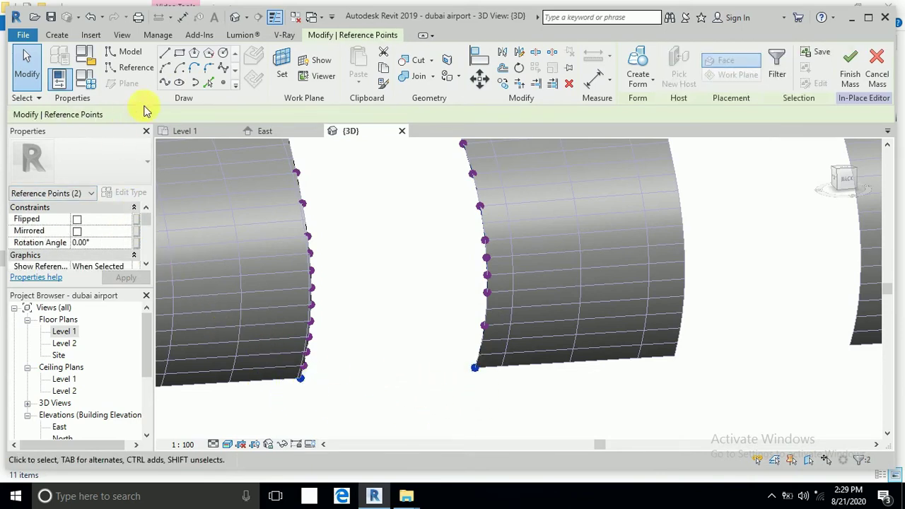
{"action": "left_click", "coordinate": [164, 83]}
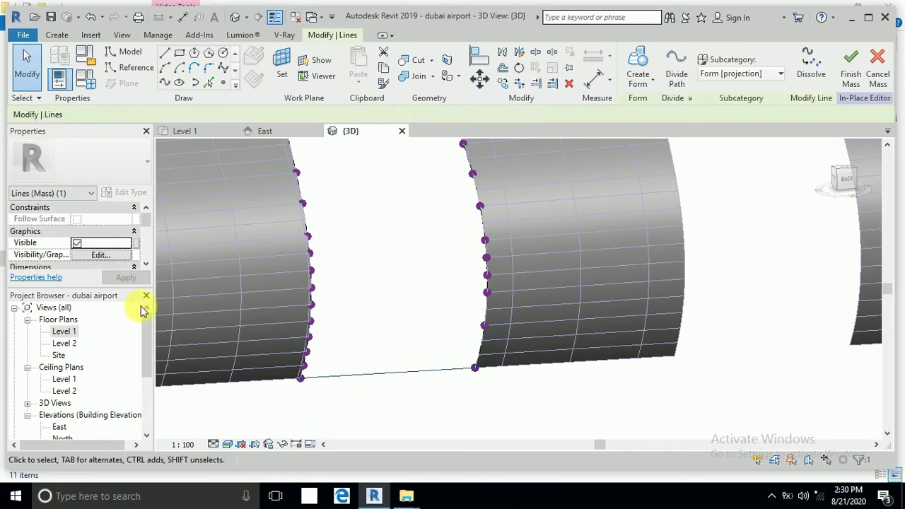
{"action": "scroll", "coordinate": [424, 416], "scroll_direction": "down", "scroll_amount": 2}
{"action": "left_click", "coordinate": [428, 420]}
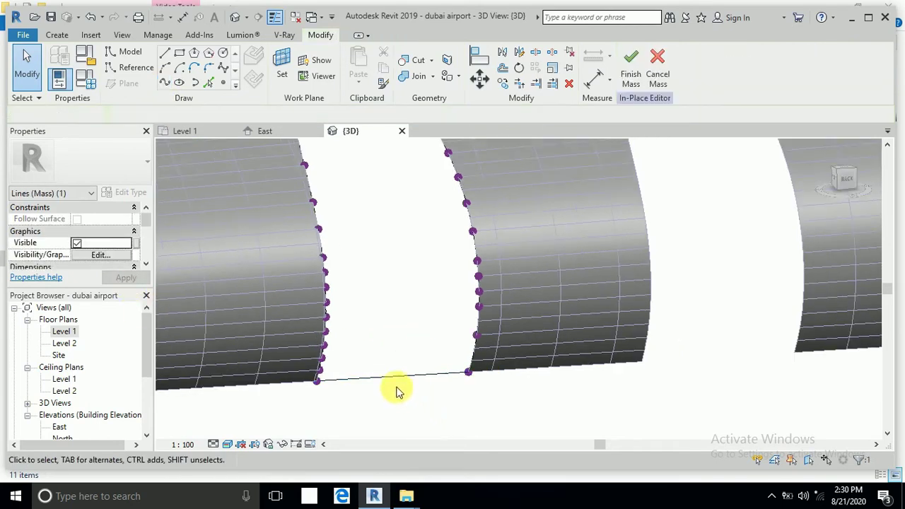
Convert the five splines outlining the gap between the ribs into reference lines
{"action": "left_click", "coordinate": [353, 374]}
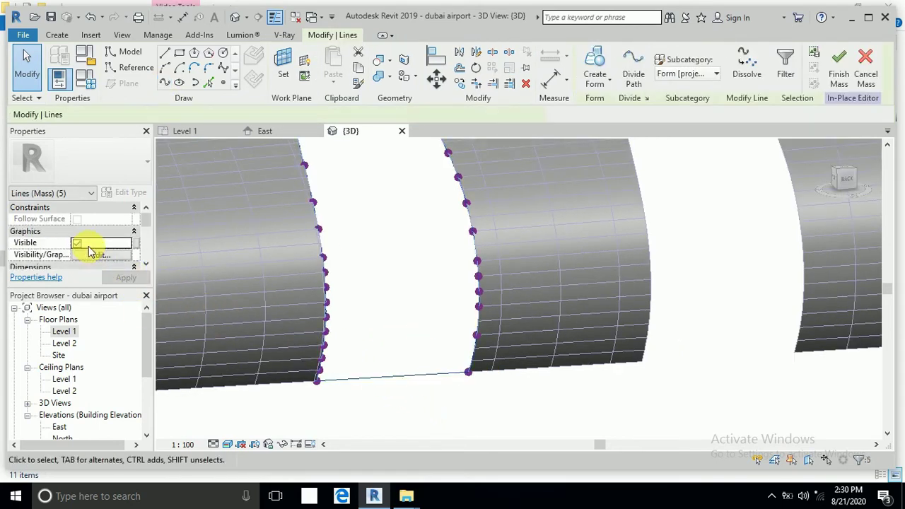
{"action": "scroll", "coordinate": [90, 249], "scroll_direction": "down", "scroll_amount": 3}
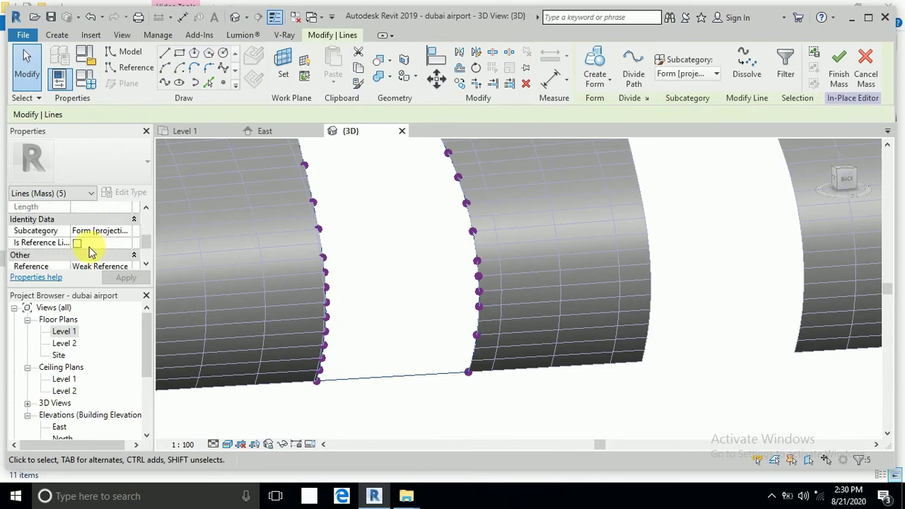
{"action": "left_click", "coordinate": [77, 243]}
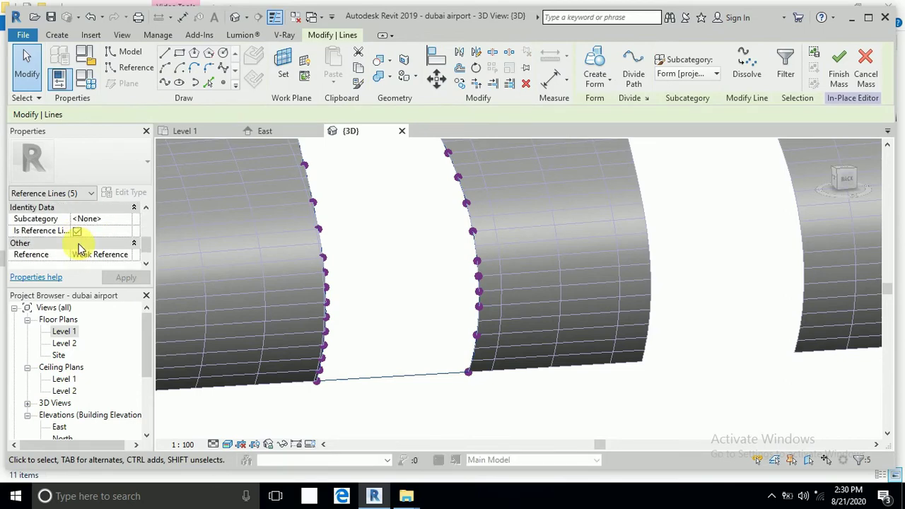
Create a surface form from the closed chain of five reference lines around the first gap, choosing the thin surface rather than the solid
{"action": "left_click", "coordinate": [430, 415]}
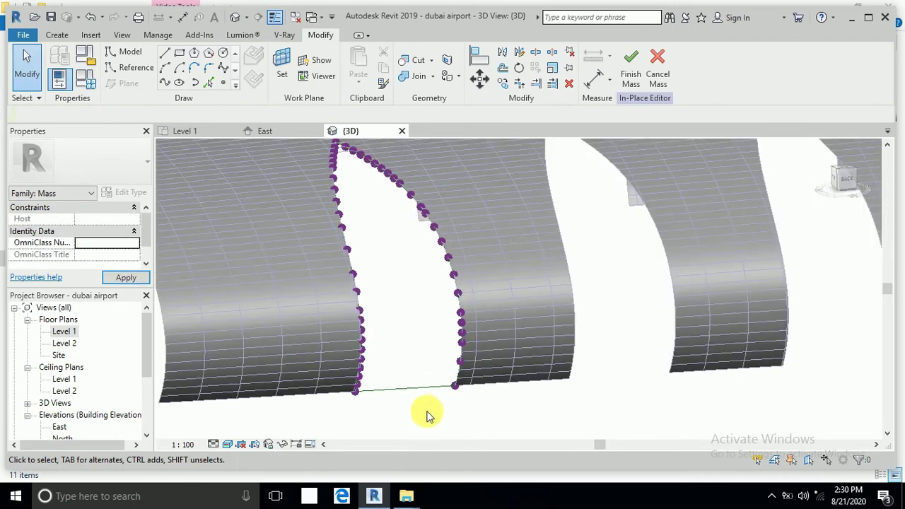
{"action": "key", "text": "Tab"}
{"action": "left_click", "coordinate": [463, 361]}
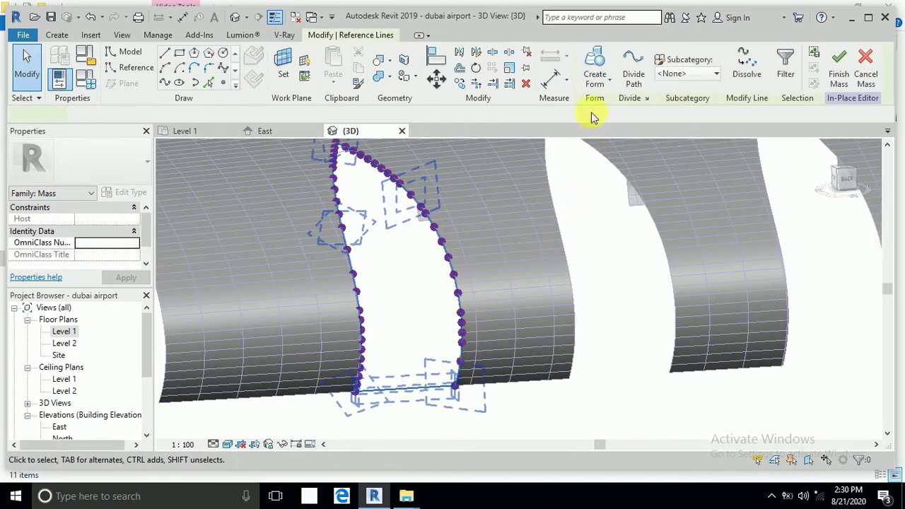
{"action": "left_click", "coordinate": [597, 65]}
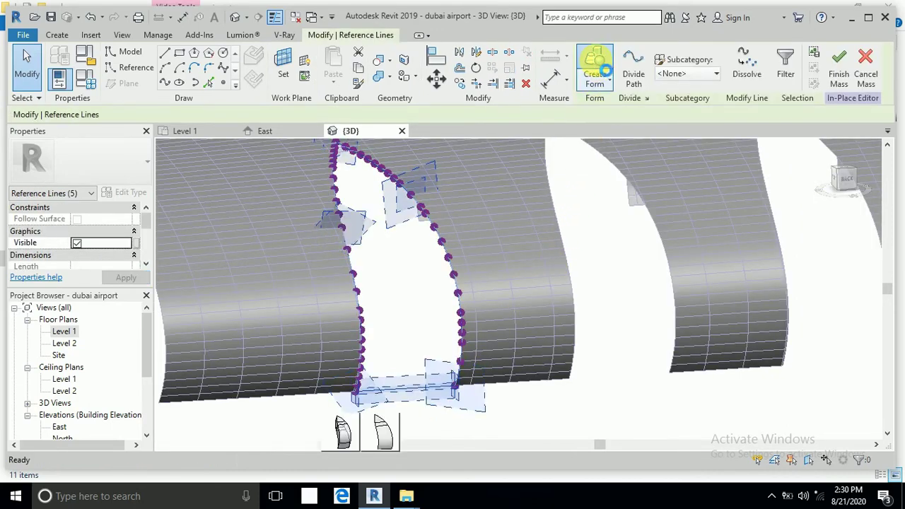
{"action": "left_click", "coordinate": [380, 438]}
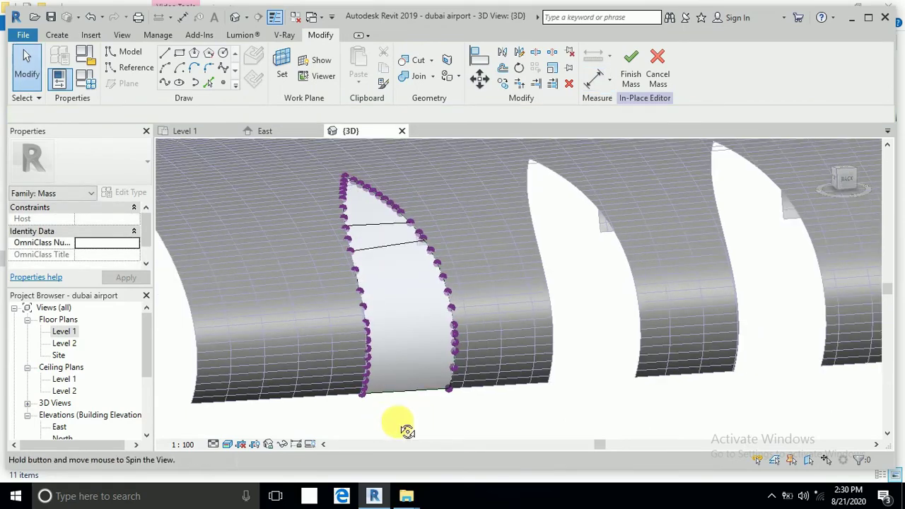
Examine the surface filling the first gap beside the neighbouring ribs, and inspect the whole ribbed roof from different sides
{"action": "middle_click_drag", "start_coordinate": [407, 431], "coordinate": [440, 408], "text": "shift"}
{"action": "scroll", "coordinate": [333, 309], "scroll_direction": "up", "scroll_amount": 3}
{"action": "middle_click_drag", "start_coordinate": [642, 406], "coordinate": [418, 404]}
{"action": "scroll", "coordinate": [551, 377], "scroll_direction": "up", "scroll_amount": 5}
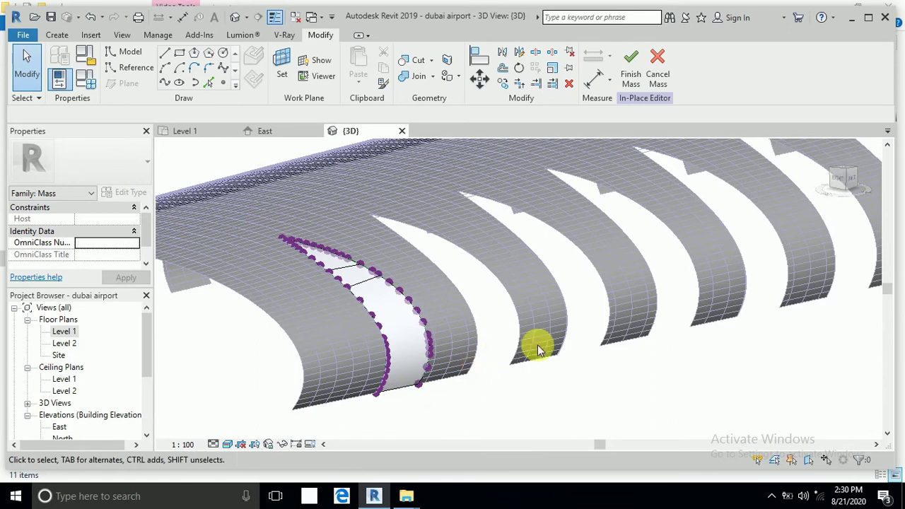
{"action": "left_click", "coordinate": [424, 332]}
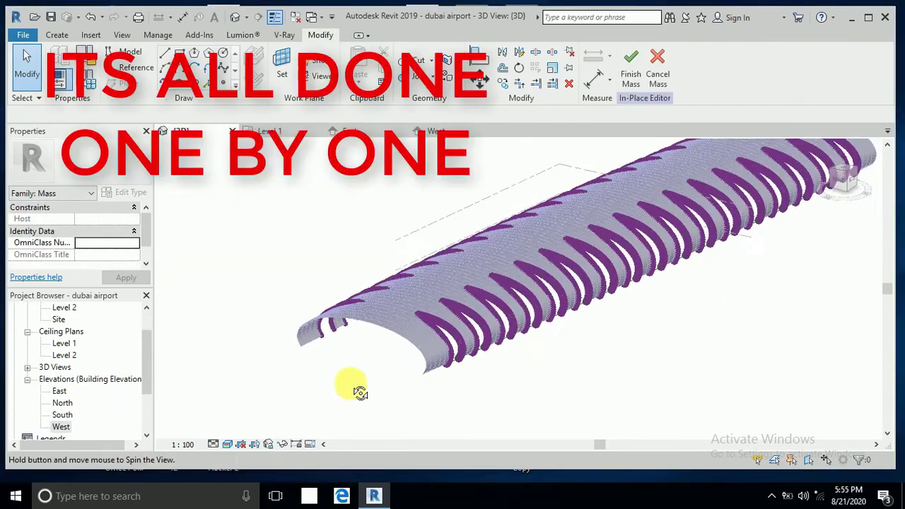
{"action": "middle_click_drag", "start_coordinate": [355, 388], "coordinate": [465, 346], "text": "shift"}
{"action": "scroll", "coordinate": [467, 342], "scroll_direction": "up", "scroll_amount": 5}
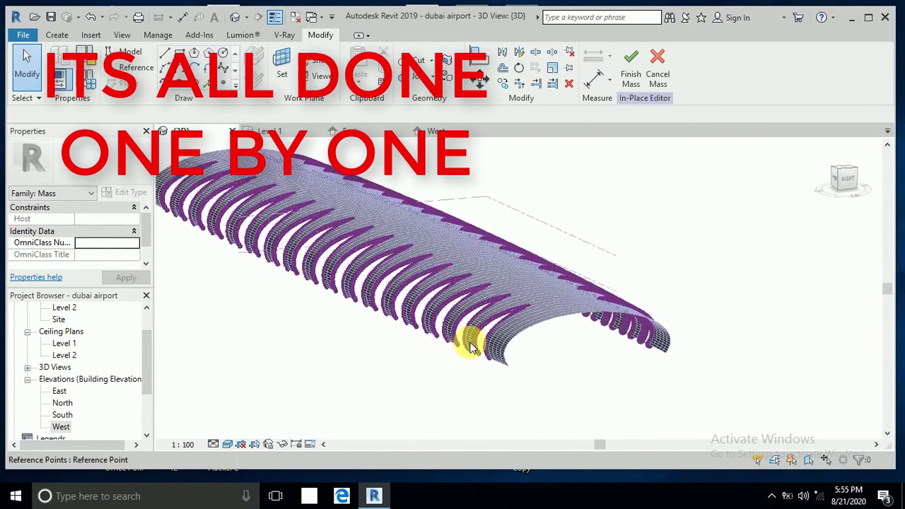